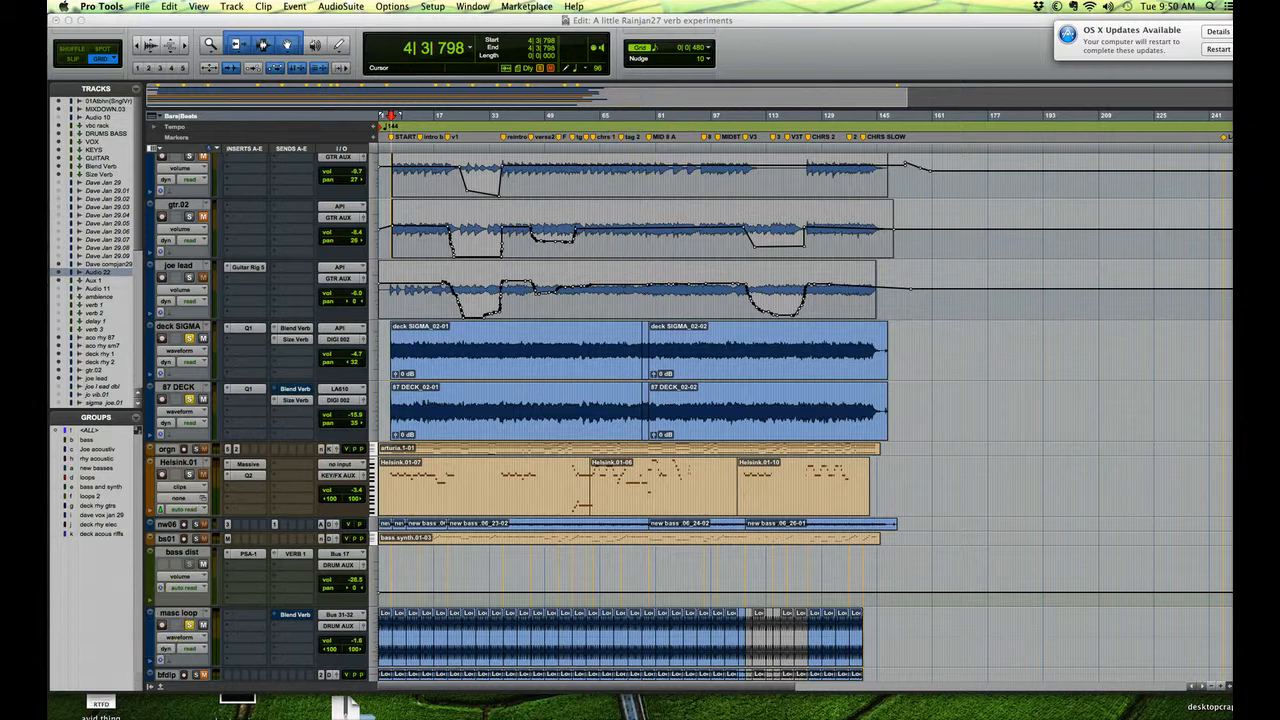
# Show the clip list and select the Blend Verb aux track near the start of the track list.
pyautogui.press('ctrl+alt+super+l')
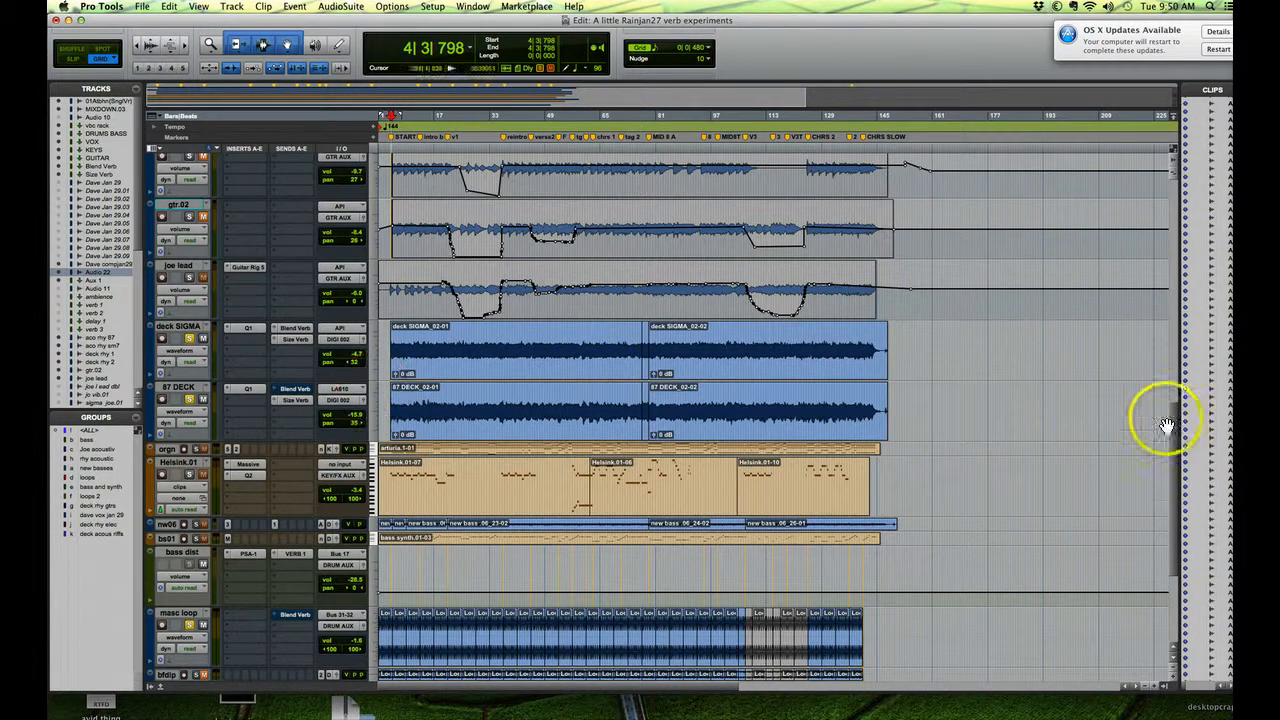
pyautogui.moveTo(1171, 437); pyautogui.dragTo(1152, 200)
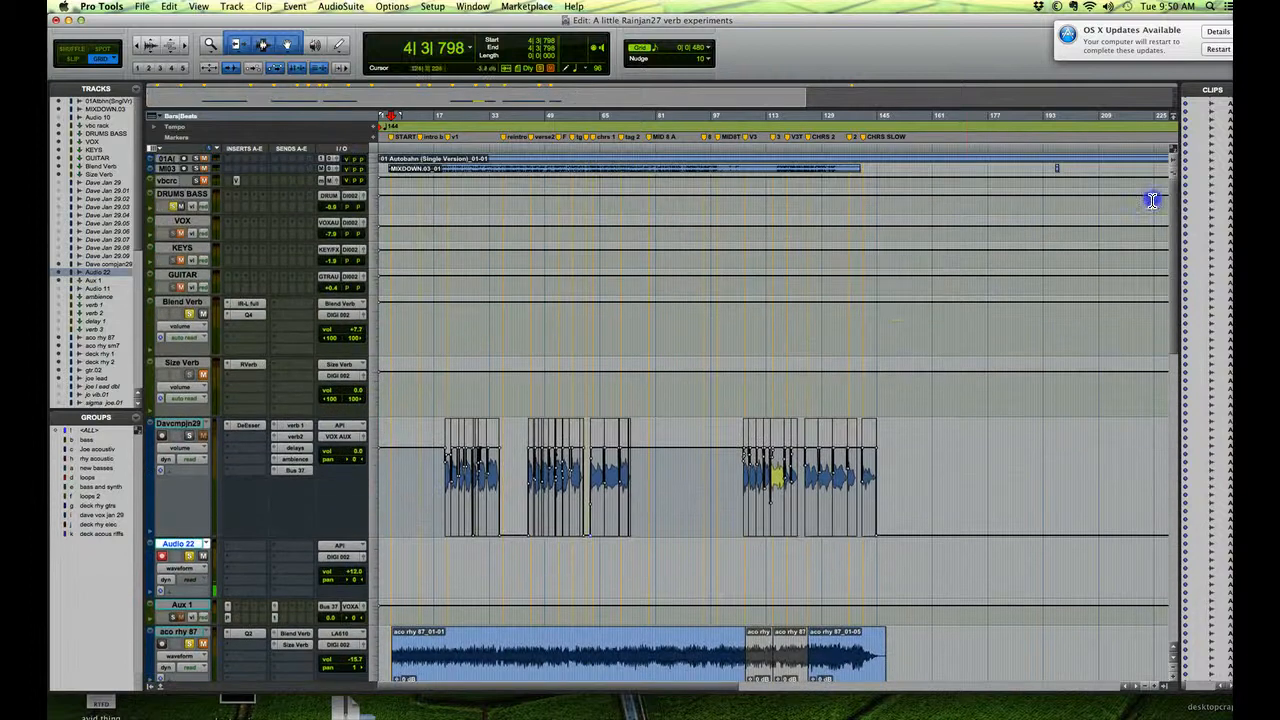
pyautogui.click(177, 304)
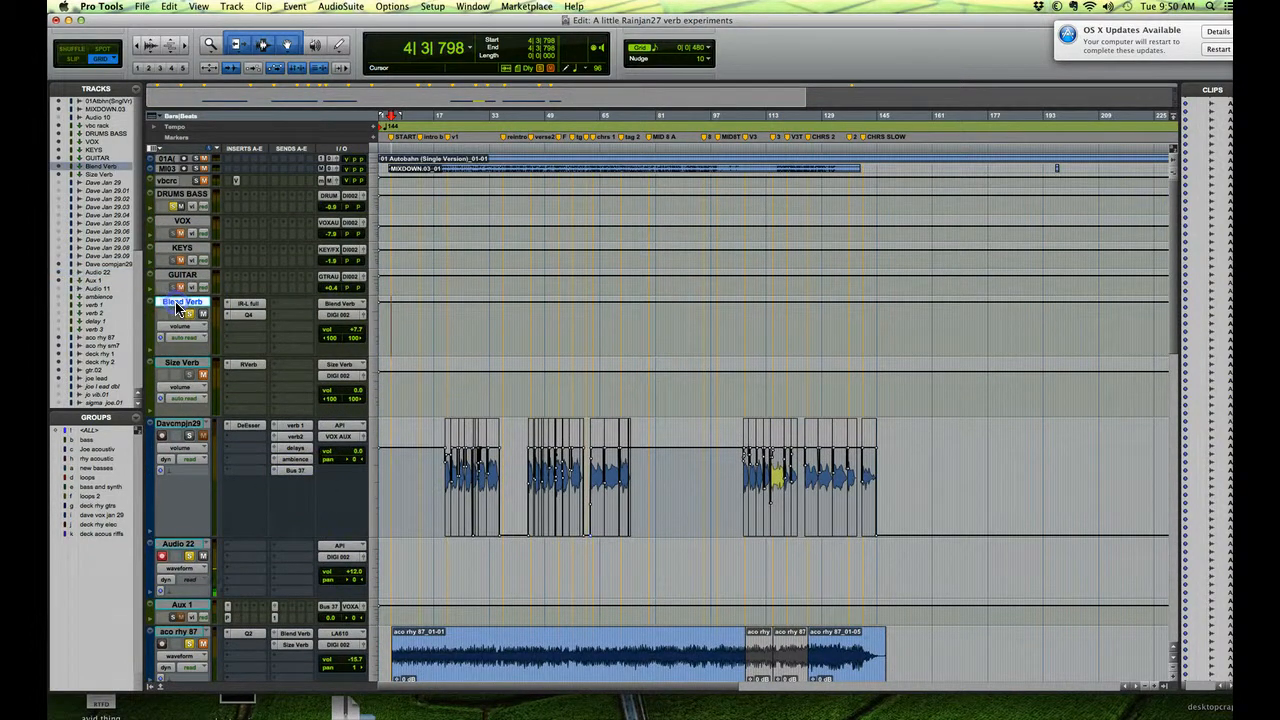
pyautogui.click(181, 303)
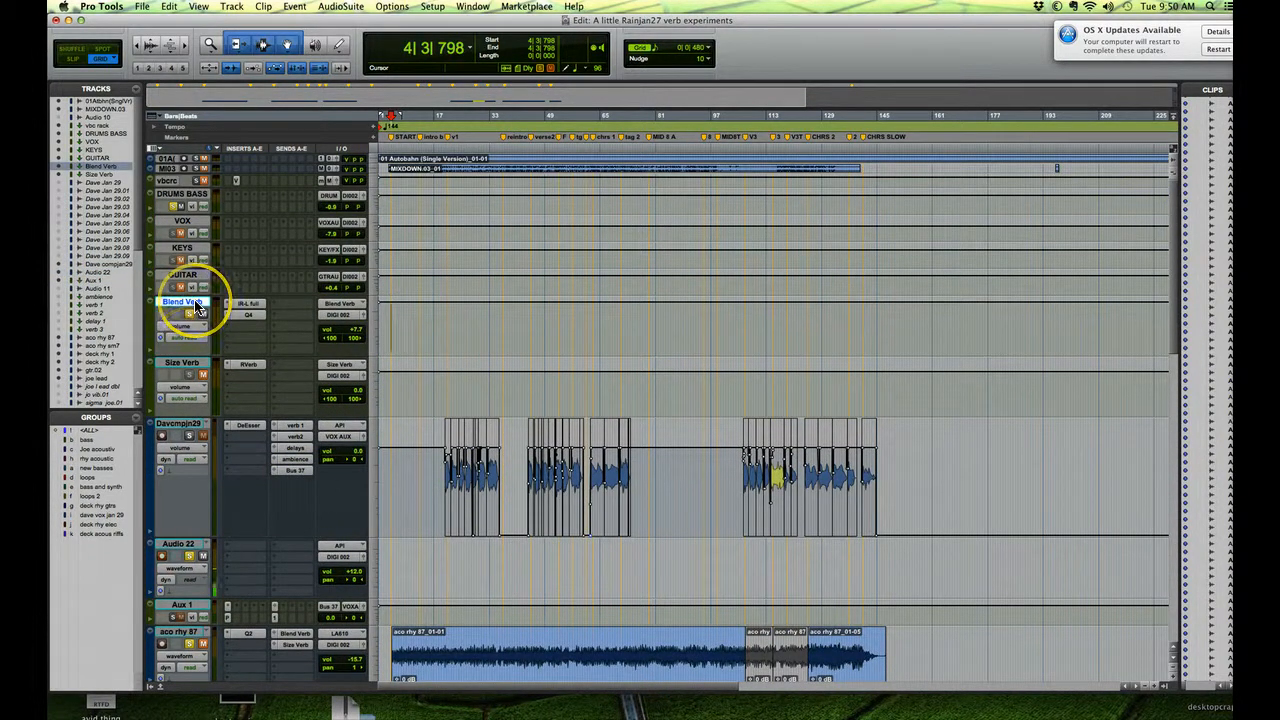
pyautogui.click(179, 364)
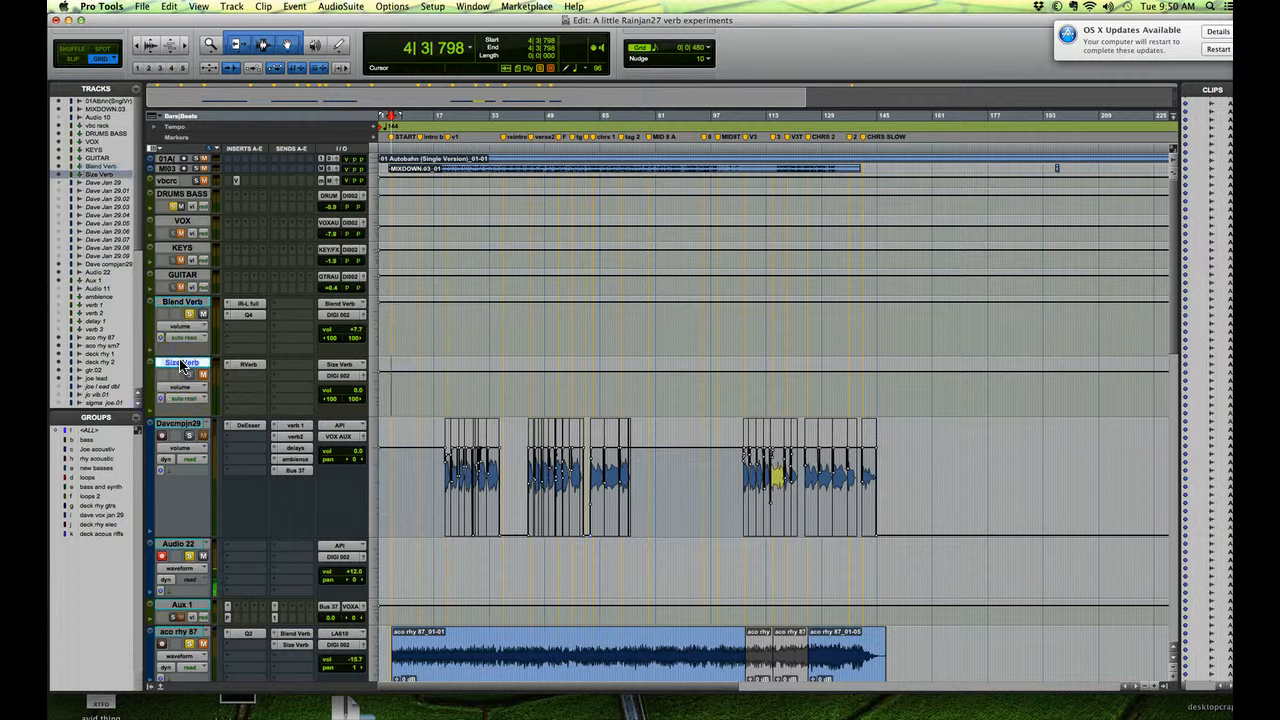
pyautogui.click(185, 302)
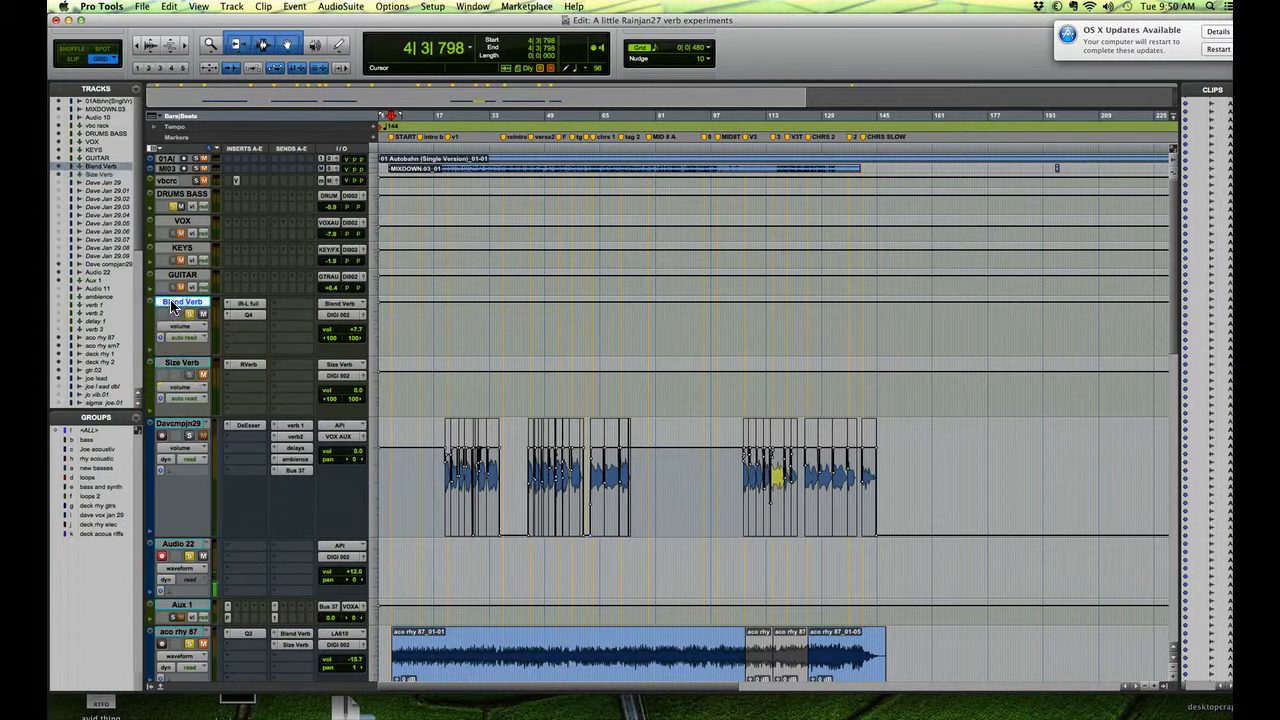
pyautogui.click(199, 306)
pyautogui.click(196, 304)
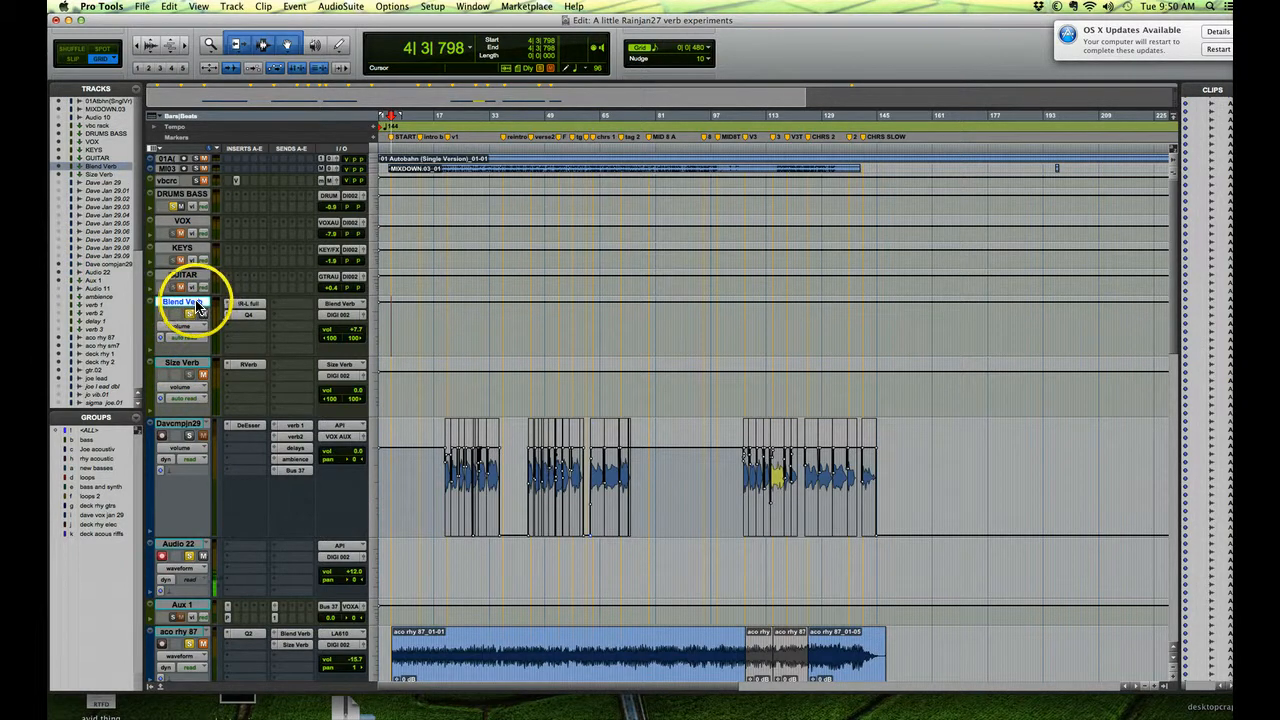
# Open the IR-L reverb insert on the Blend Verb track and place its window near the track's controls.
pyautogui.click(247, 305)
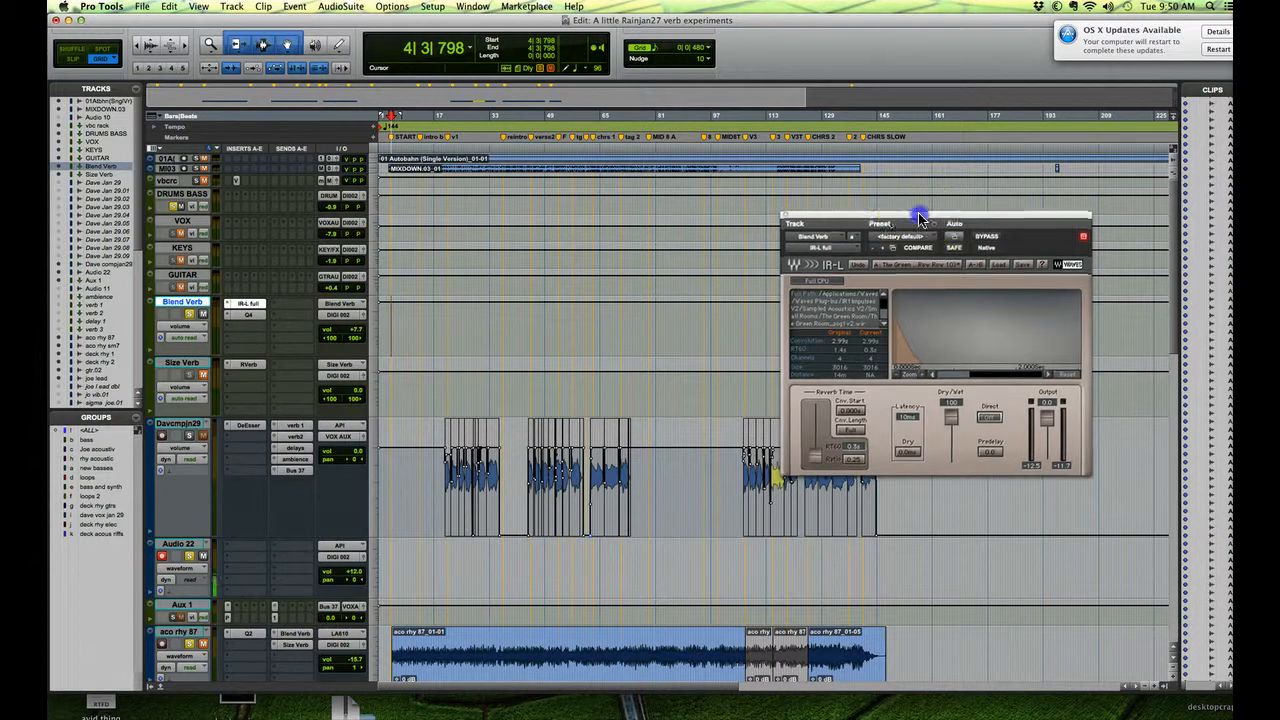
pyautogui.moveTo(910, 216); pyautogui.dragTo(577, 167)
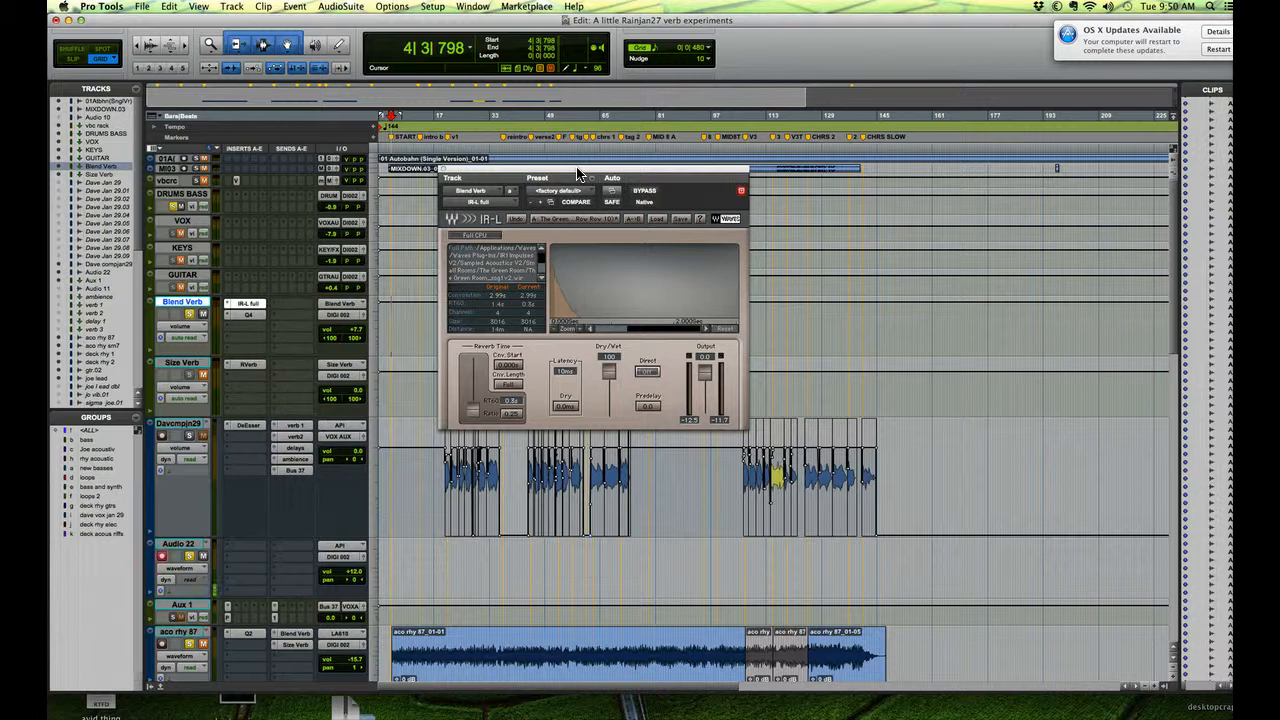
pyautogui.click(599, 176)
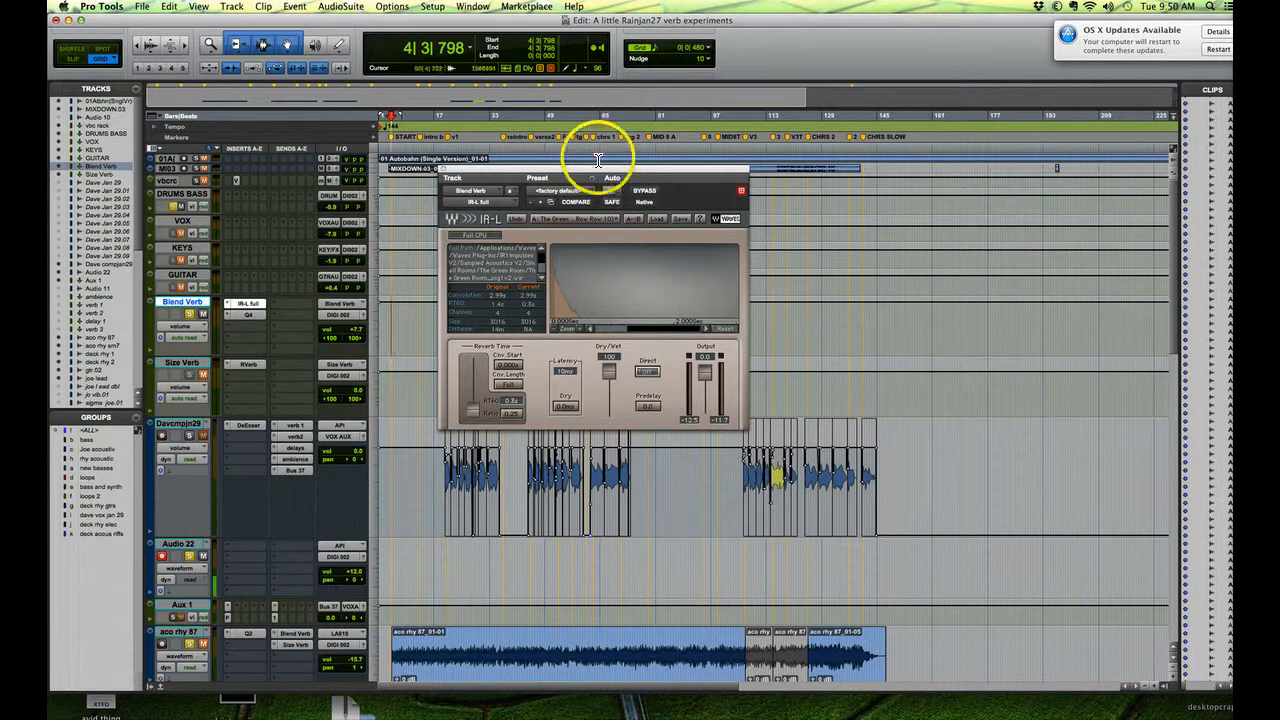
pyautogui.moveTo(599, 176); pyautogui.dragTo(604, 157)
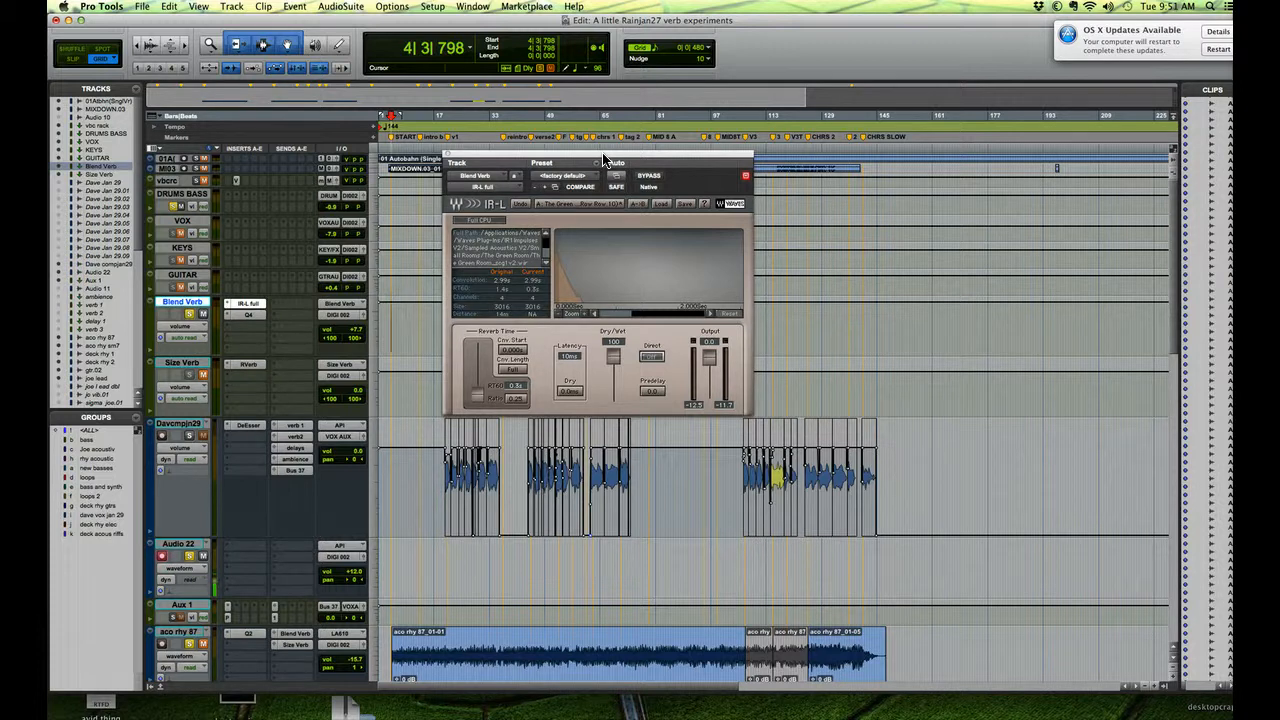
pyautogui.moveTo(603, 160); pyautogui.dragTo(557, 176)
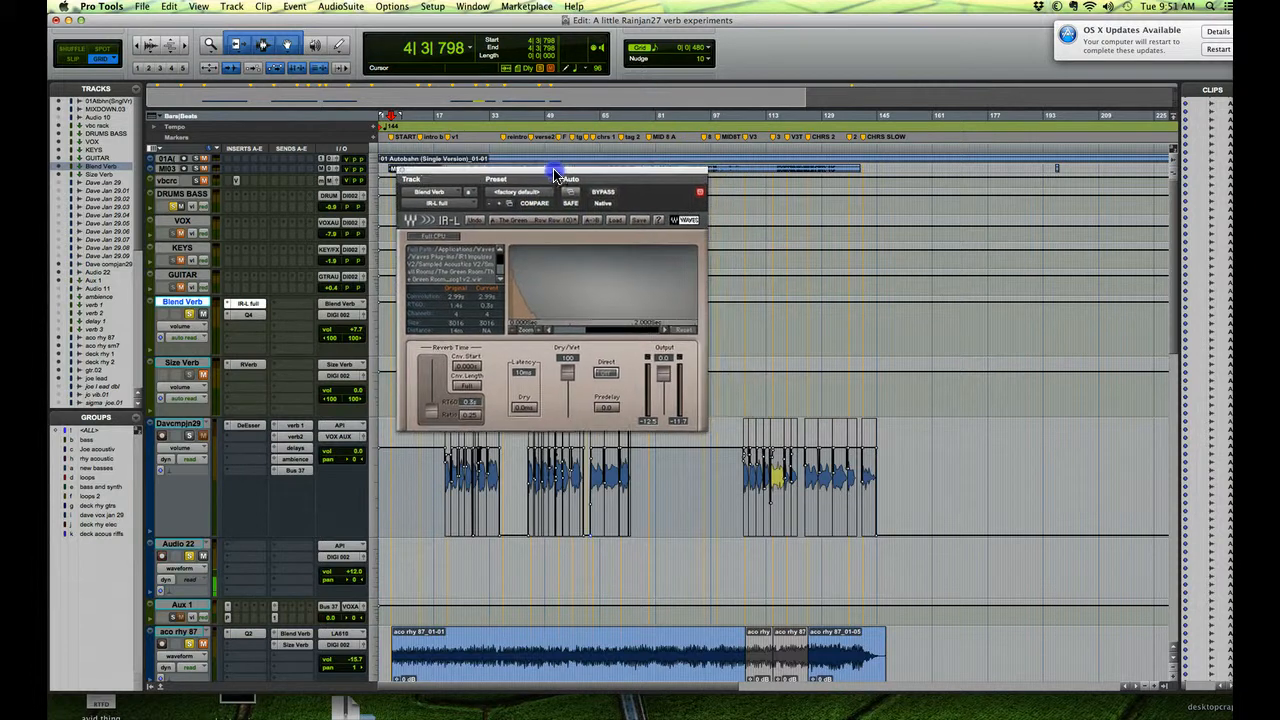
pyautogui.click(471, 222)
pyautogui.moveTo(560, 176); pyautogui.dragTo(568, 157)
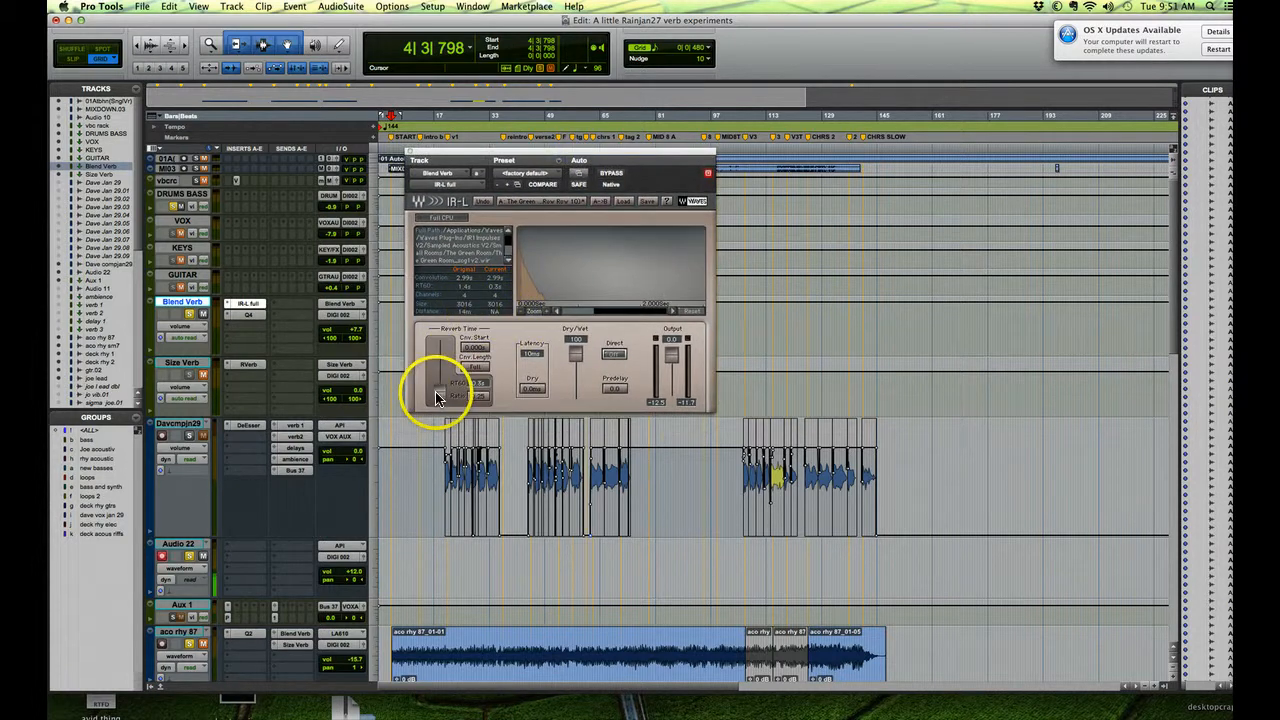
# Try a 1.4 s reverb time in IR-L and shorten it to 0.4 s.
pyautogui.moveTo(434, 388); pyautogui.dragTo(440, 349)
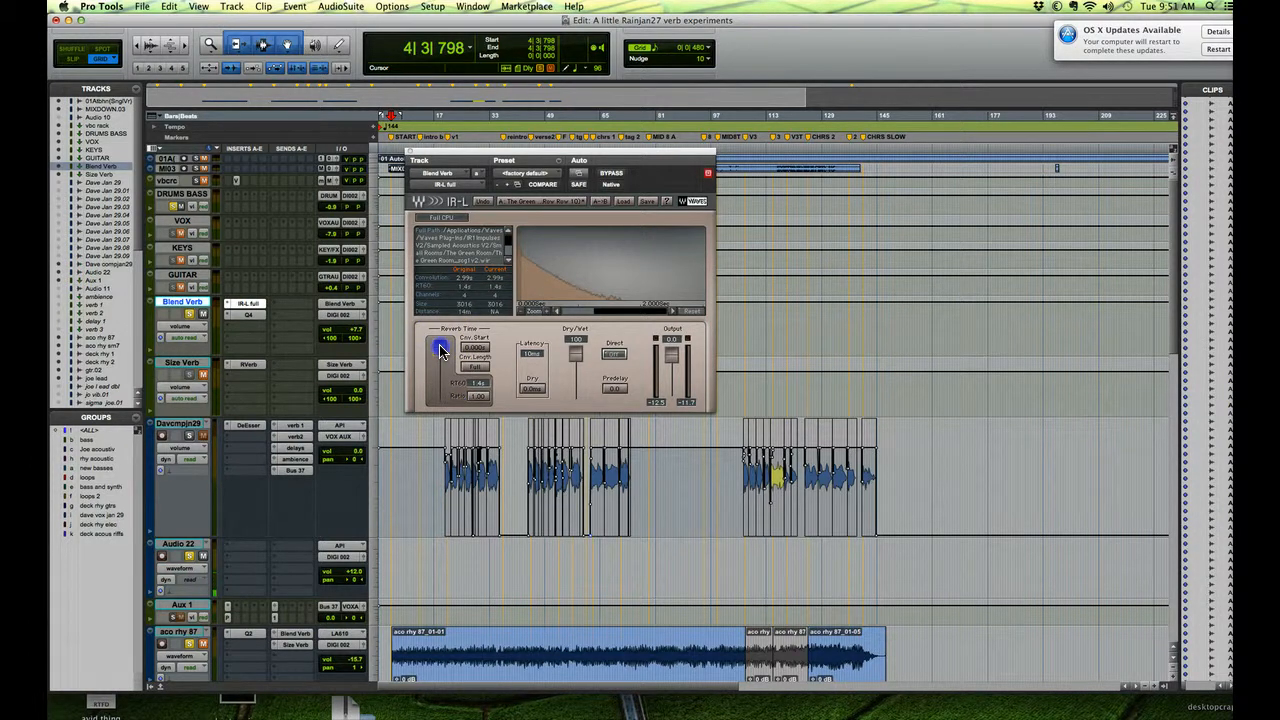
pyautogui.moveTo(440, 350); pyautogui.dragTo(455, 466)
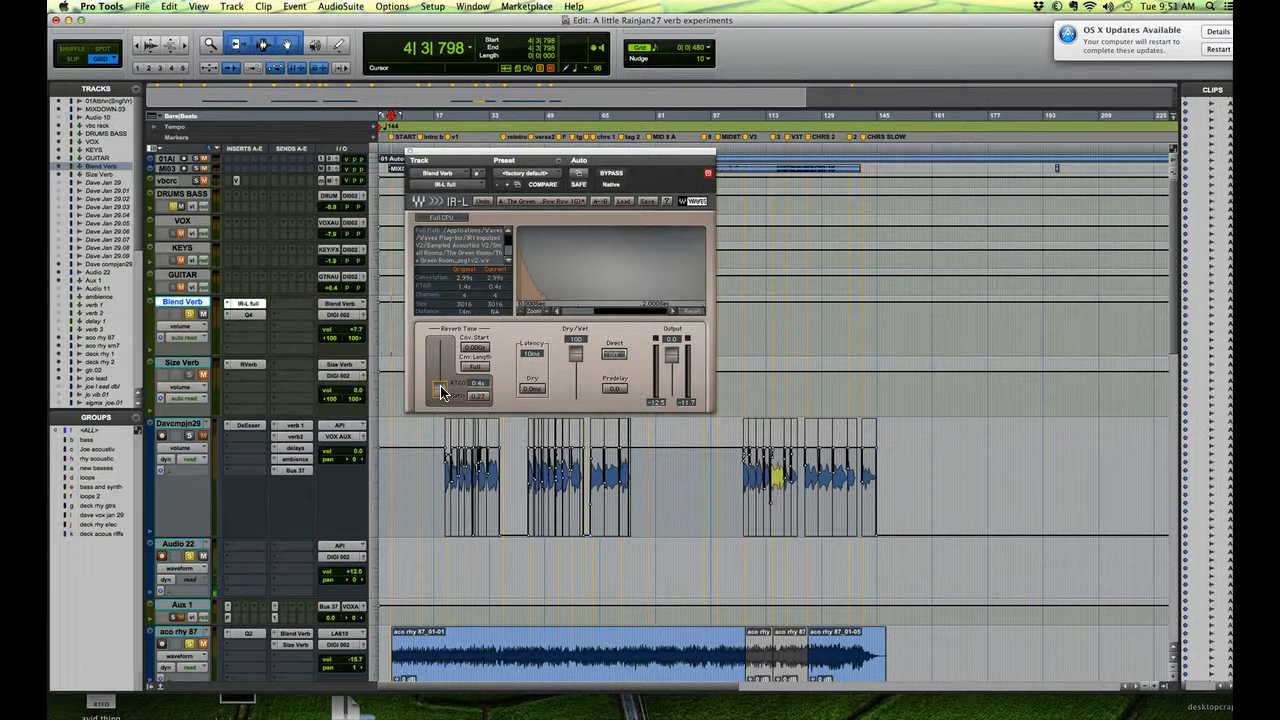
pyautogui.click(245, 306)
pyautogui.click(245, 306)
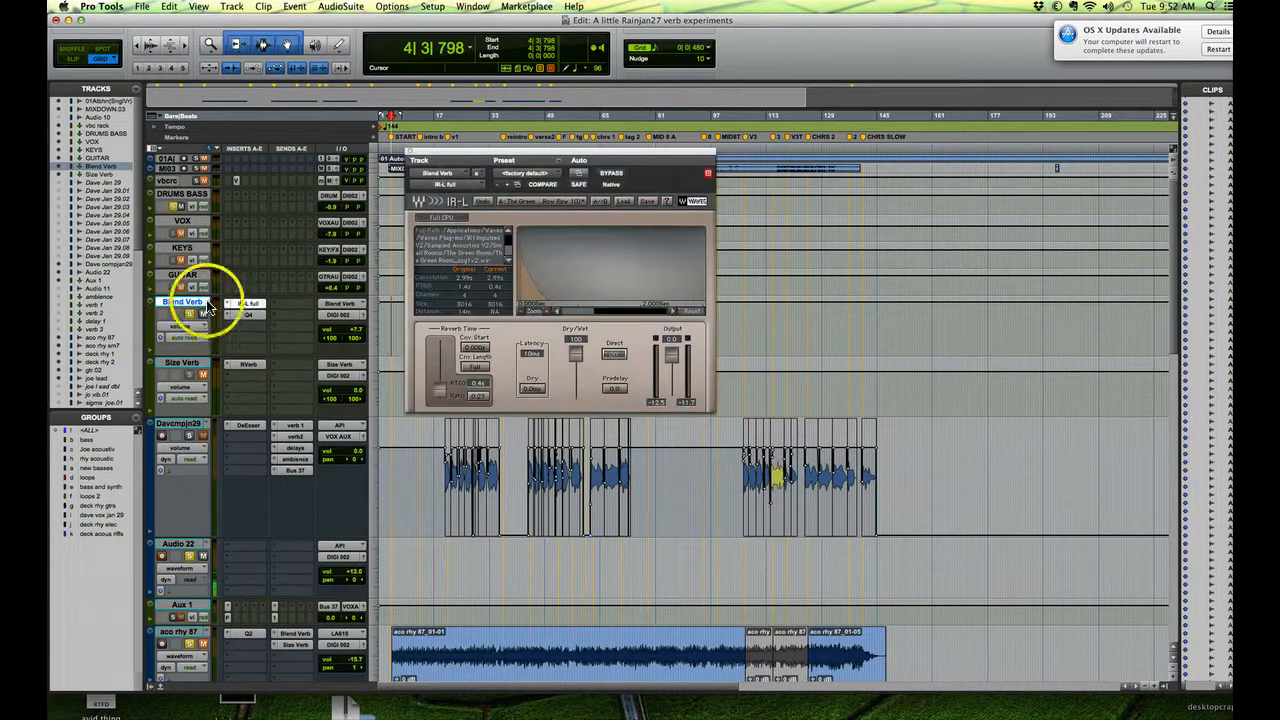
pyautogui.click(245, 306)
pyautogui.click(245, 306)
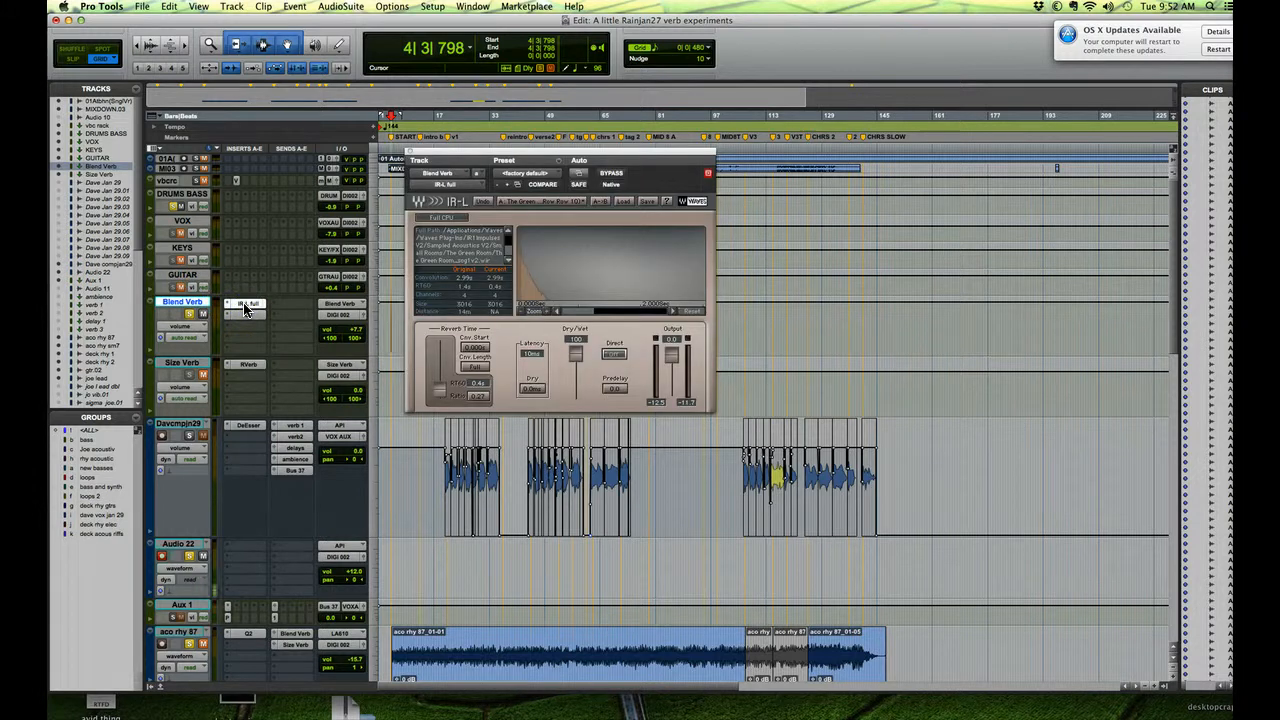
# Check which stereo bus feeds the Blend Verb track's input, leaving the assignment on Blend Verb.
pyautogui.click(333, 304)
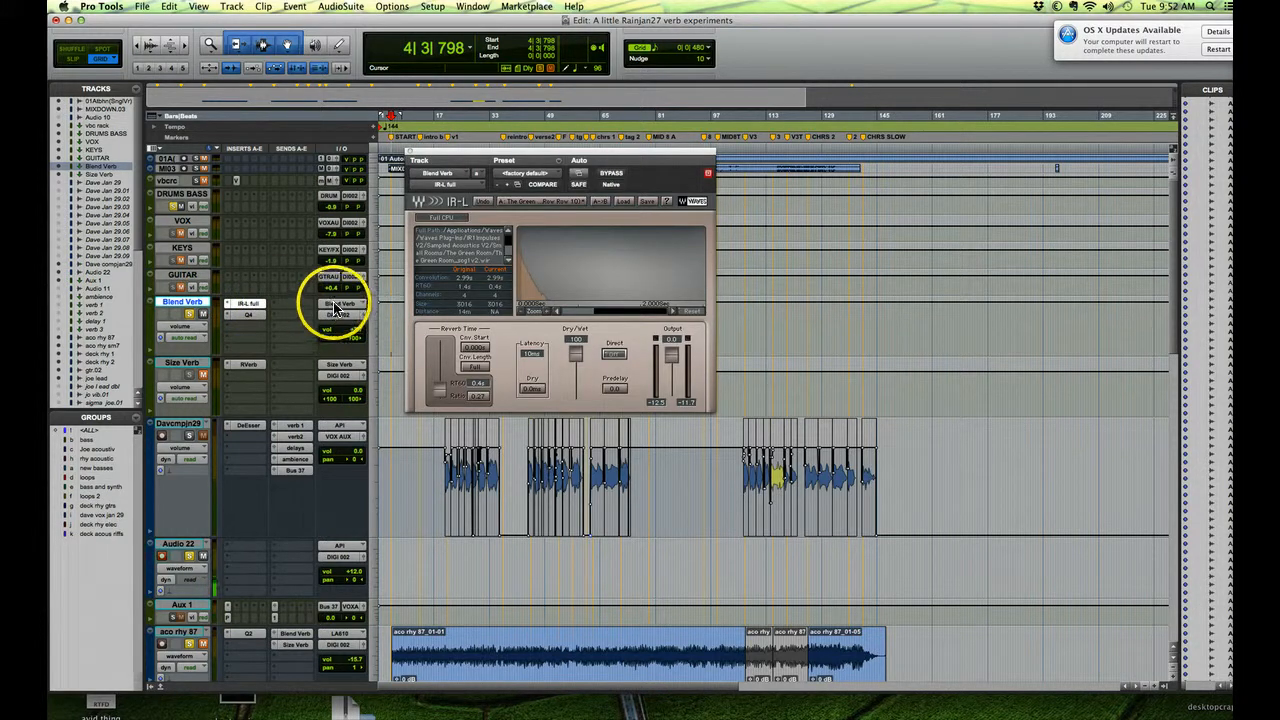
pyautogui.click(336, 304)
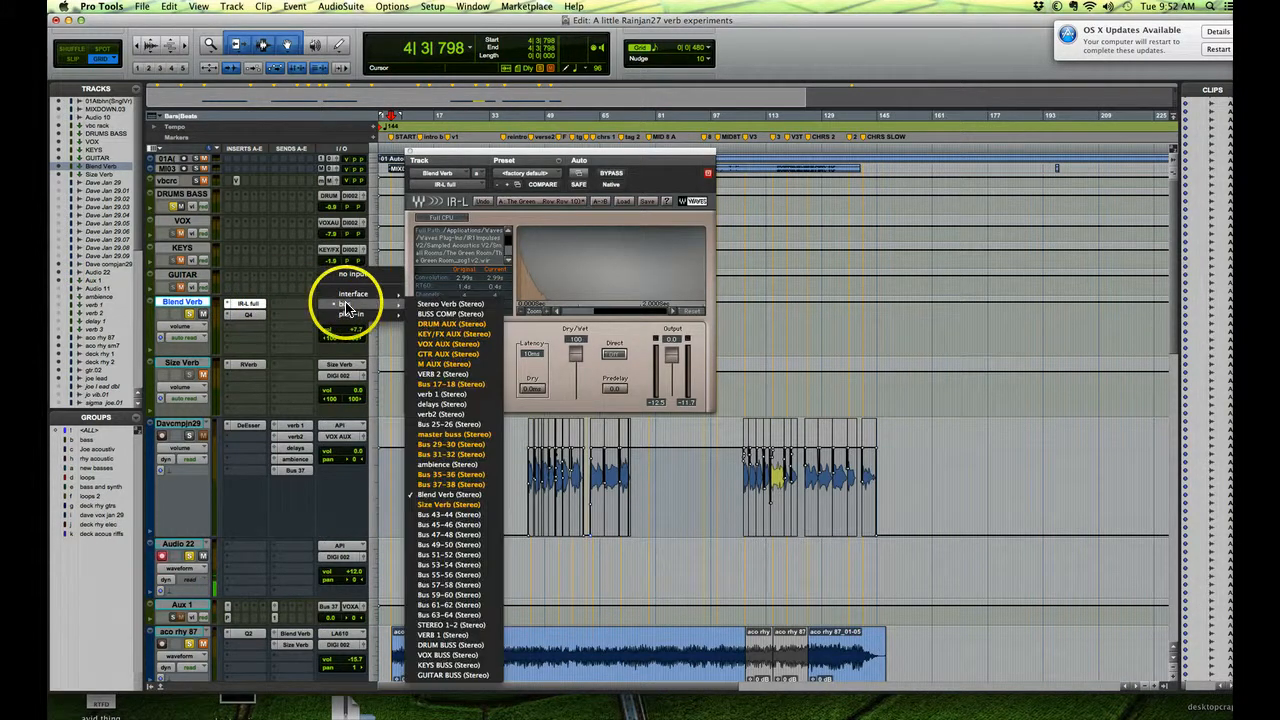
pyautogui.moveTo(348, 310); pyautogui.dragTo(457, 494)
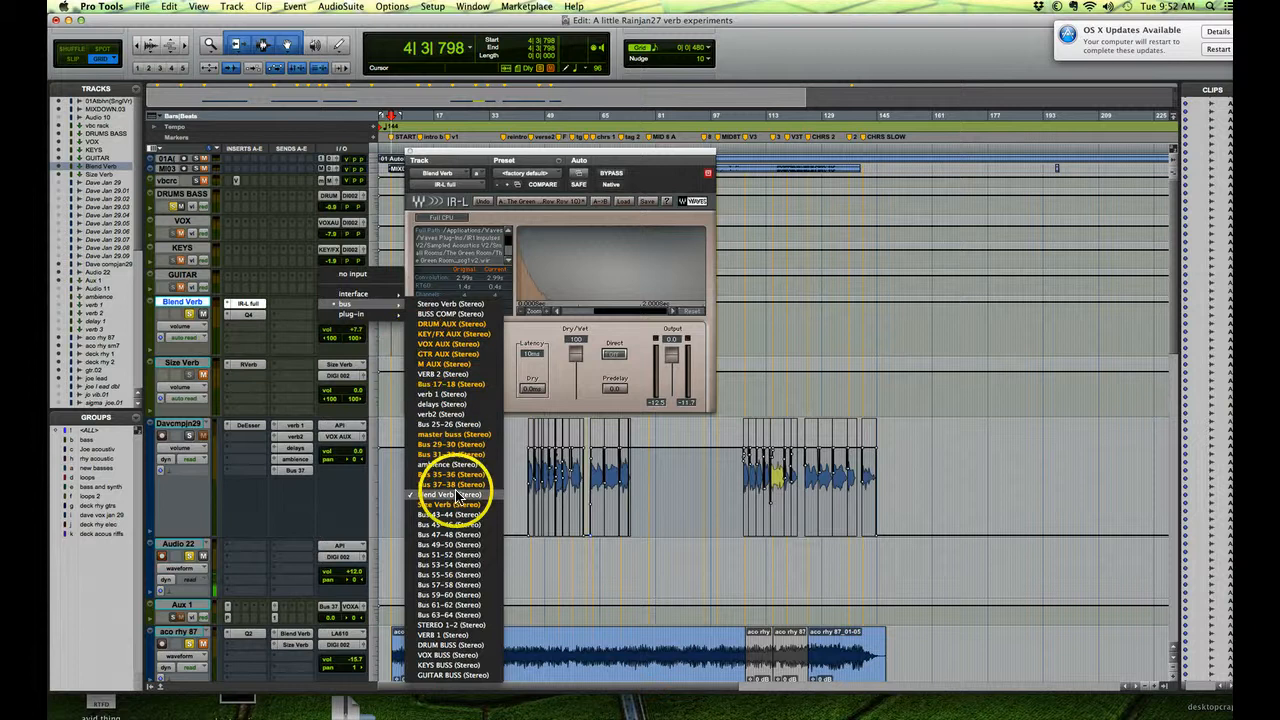
pyautogui.click(281, 510)
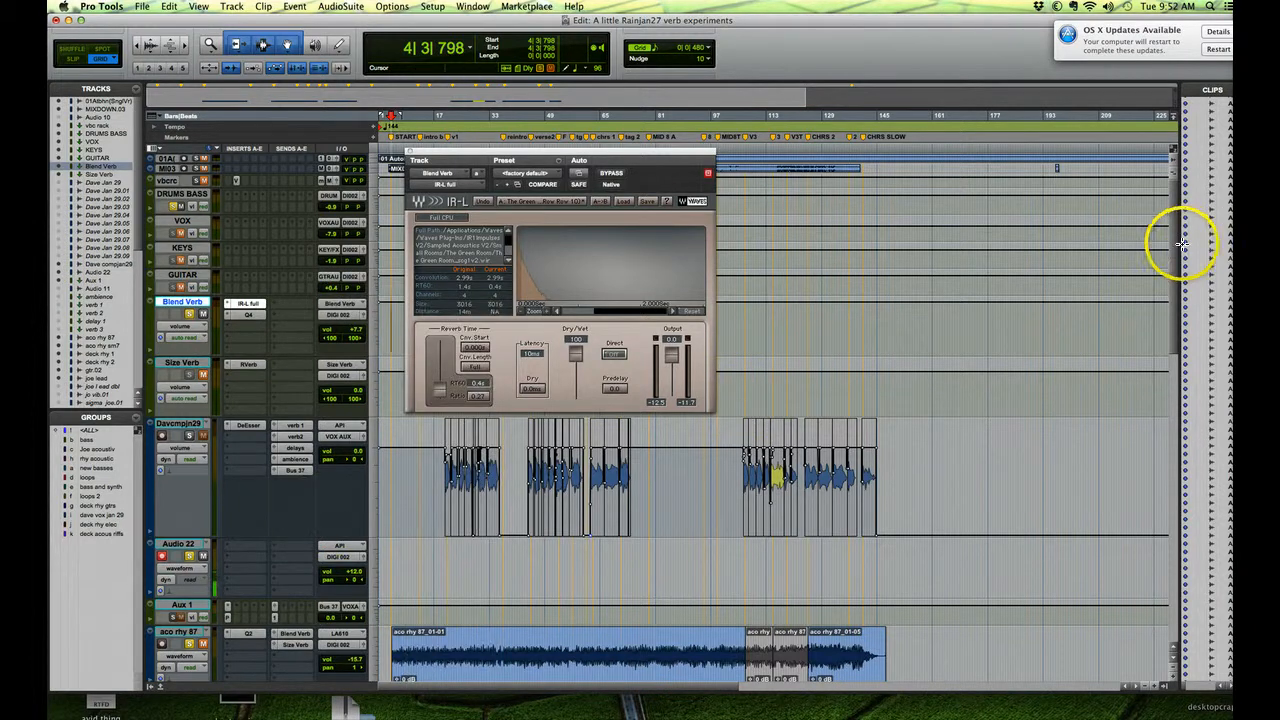
# Set the height of the masc loop track to jumbo.
pyautogui.moveTo(1182, 243); pyautogui.dragTo(1180, 515)
pyautogui.moveTo(303, 540); pyautogui.dragTo(197, 488)
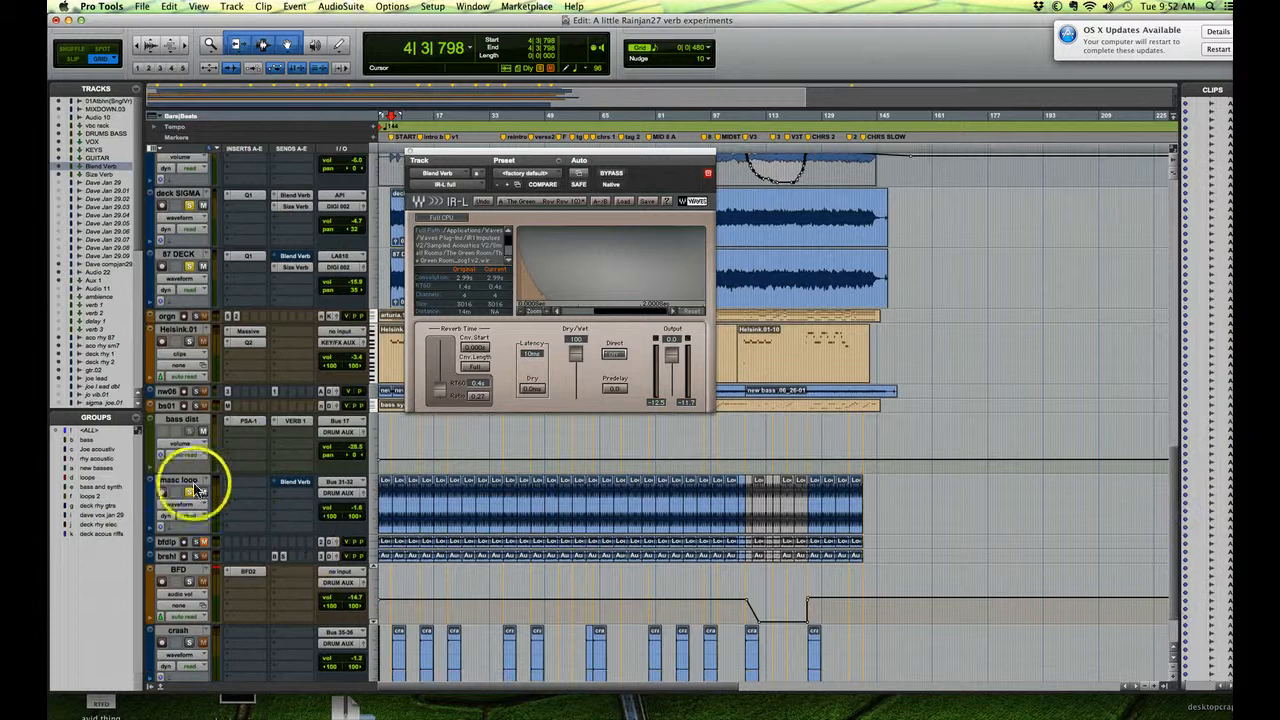
pyautogui.click(374, 506)
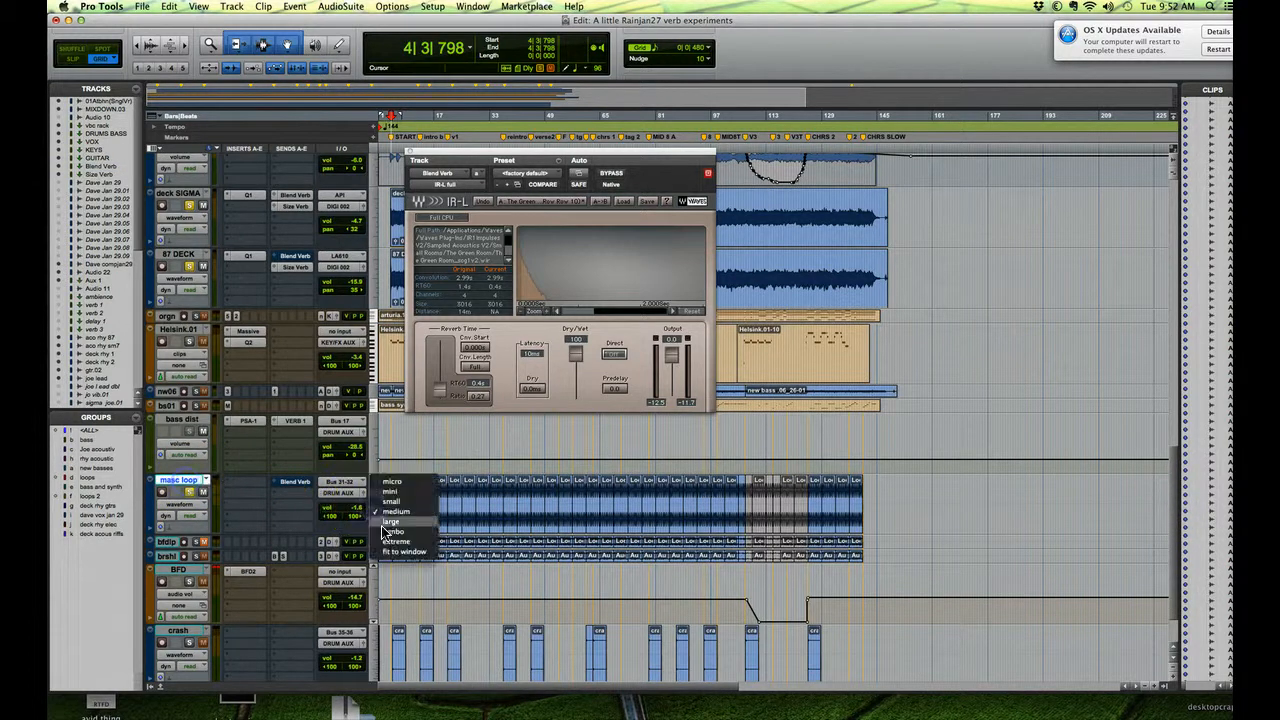
pyautogui.click(392, 531)
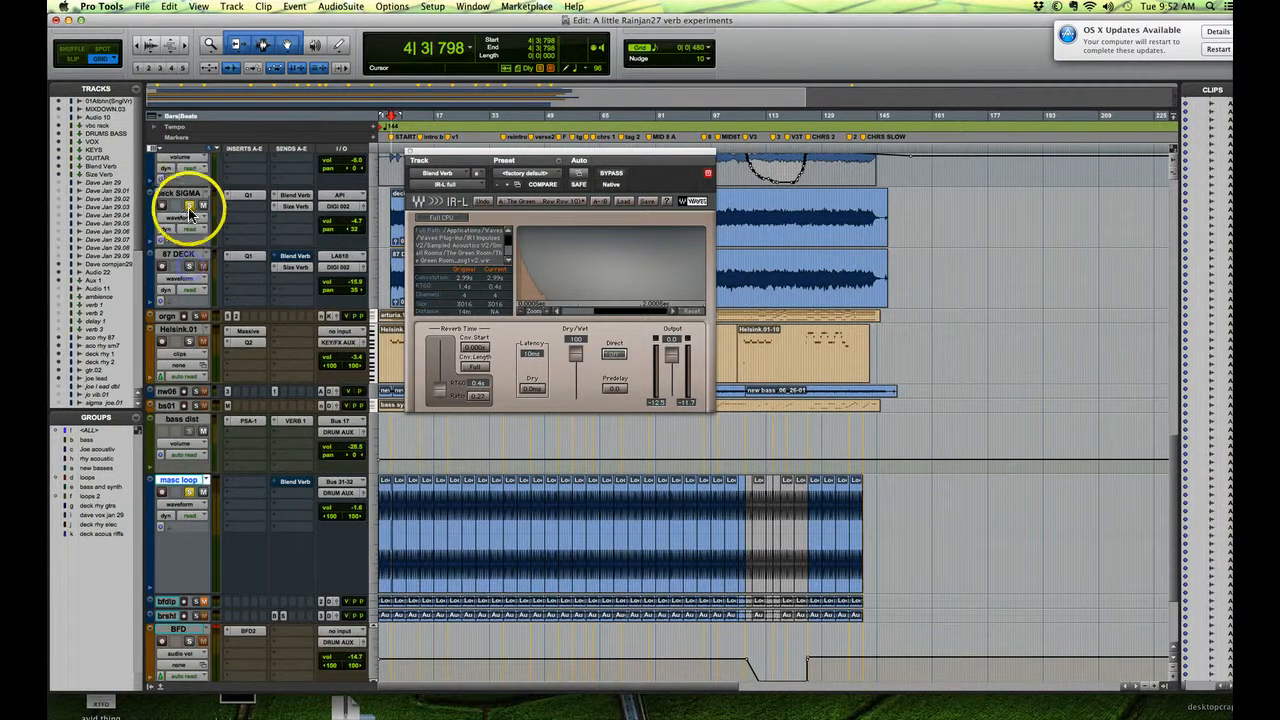
# Open the masc loop track's Blend Verb send controls and audition the mix with that send muted.
pyautogui.click(285, 488)
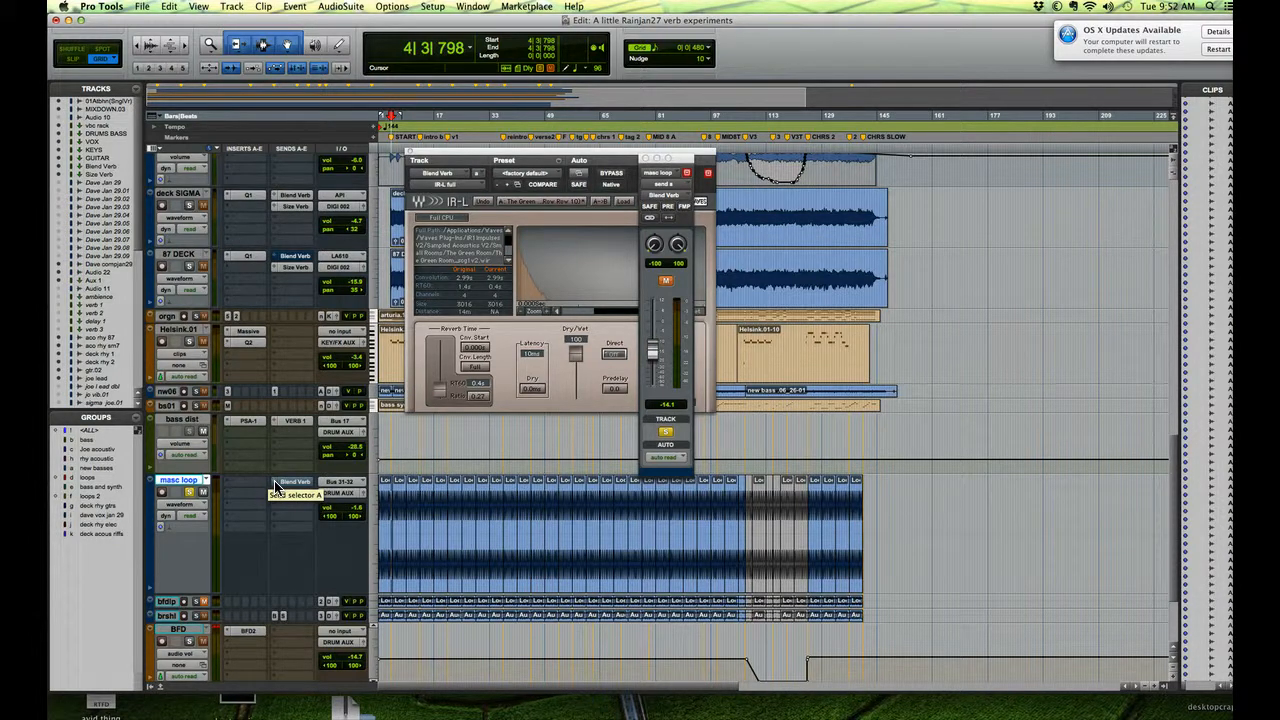
pyautogui.moveTo(275, 486); pyautogui.dragTo(378, 583)
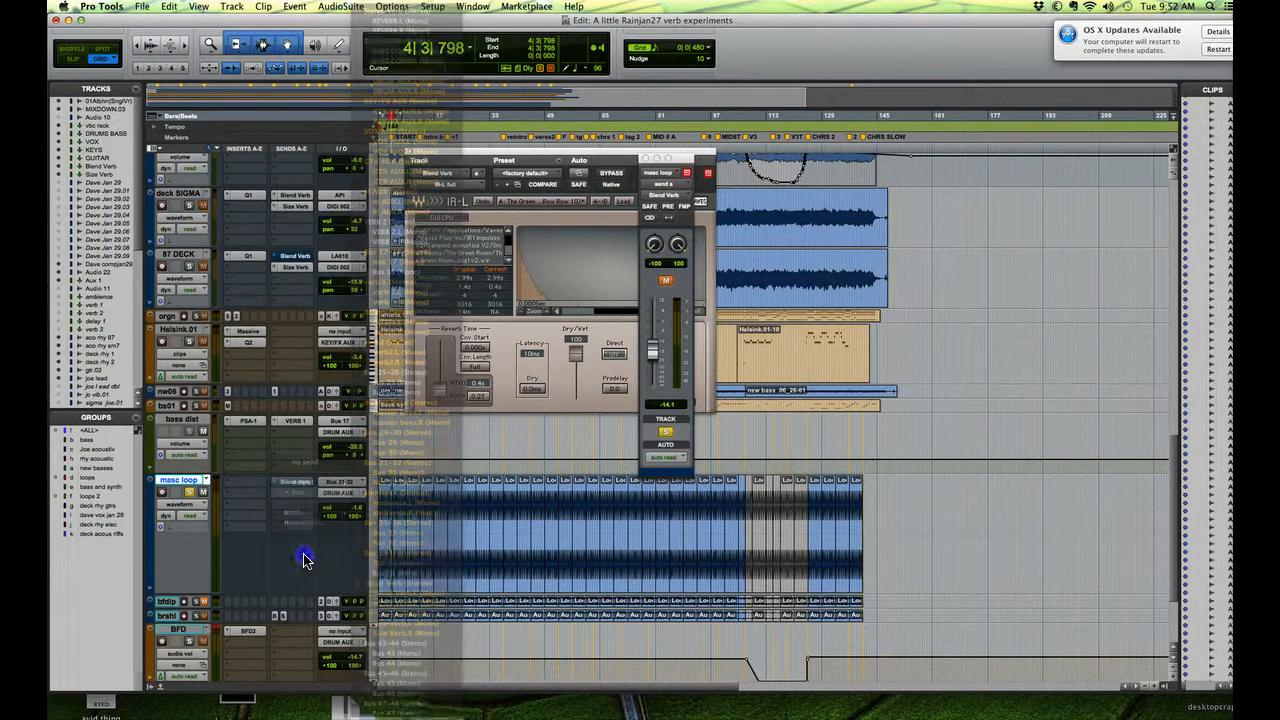
pyautogui.click(668, 281)
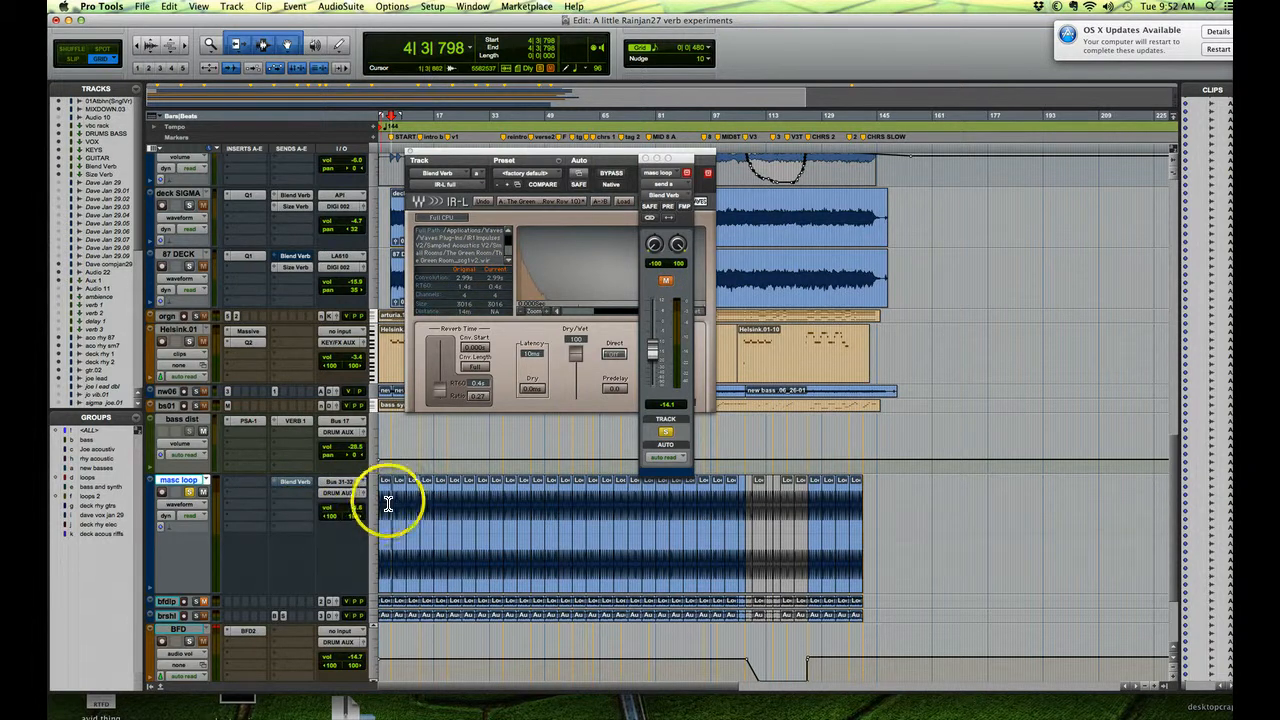
pyautogui.press('space')
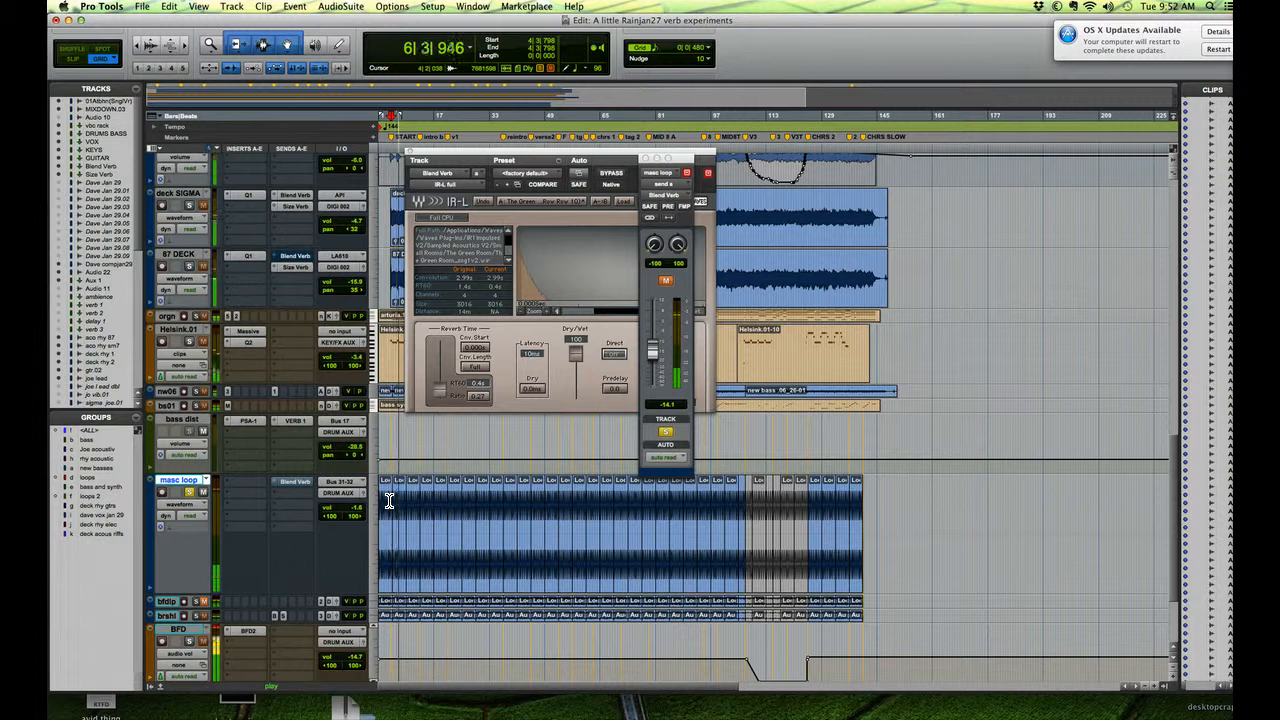
pyautogui.press('space')
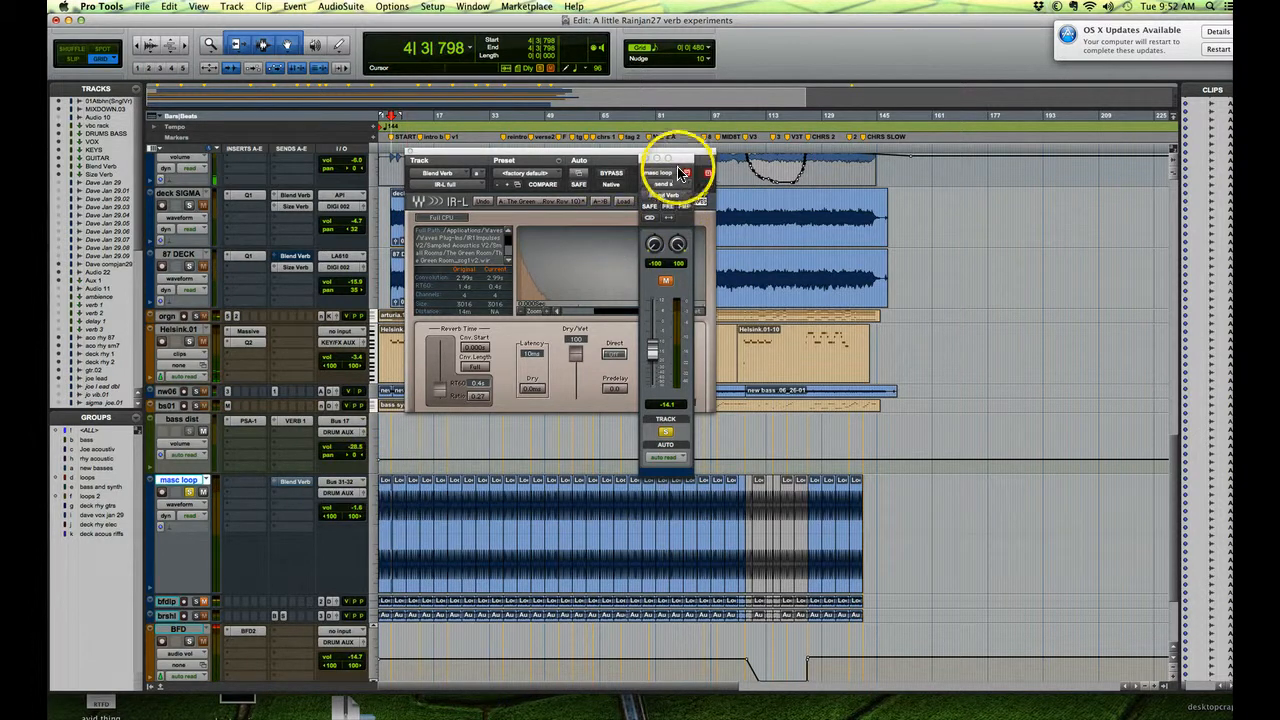
# Switch the masc loop's Blend Verb send to pre-fader, unmute it, and place its window clear of the IR-L reverb.
pyautogui.moveTo(678, 172); pyautogui.dragTo(560, 162)
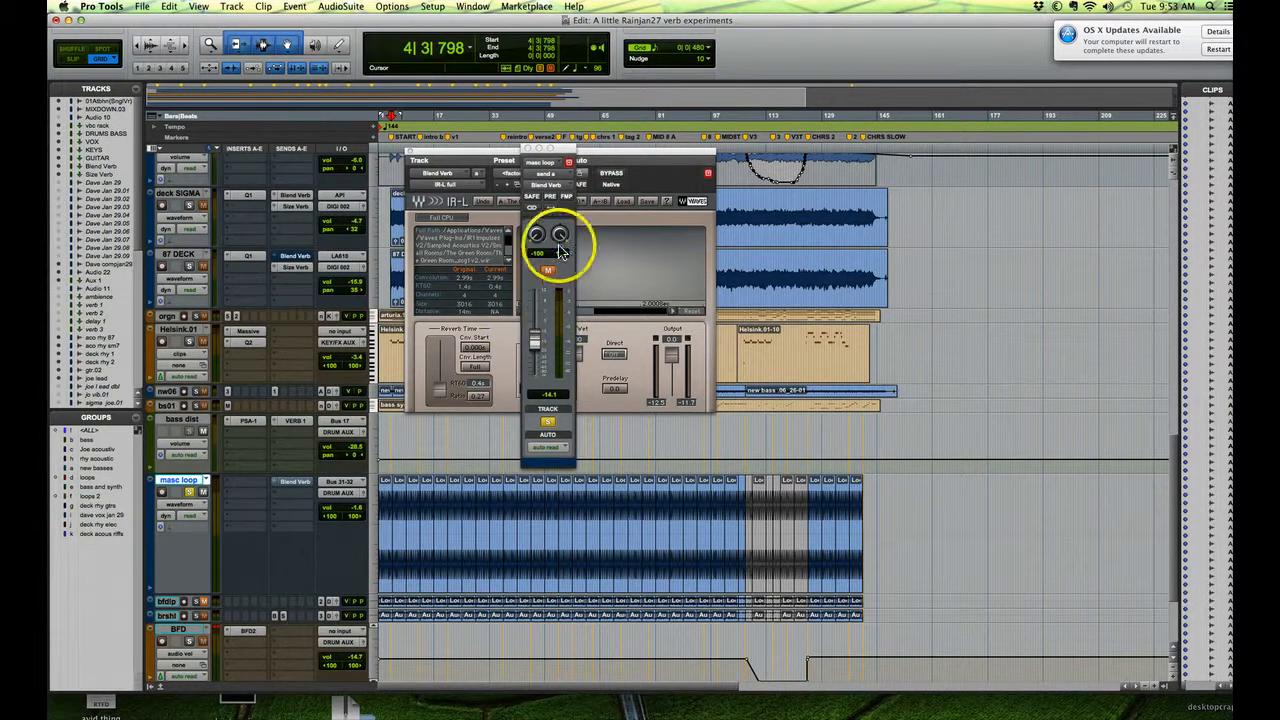
pyautogui.click(551, 198)
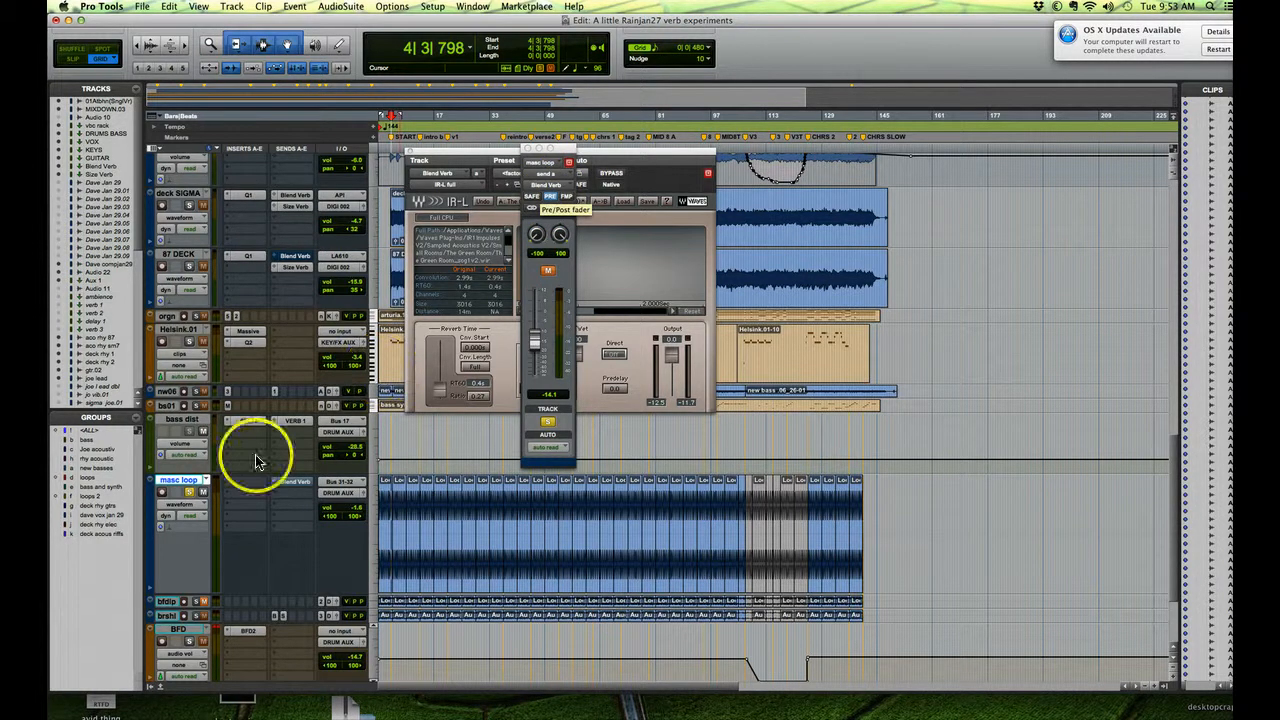
pyautogui.click(188, 492)
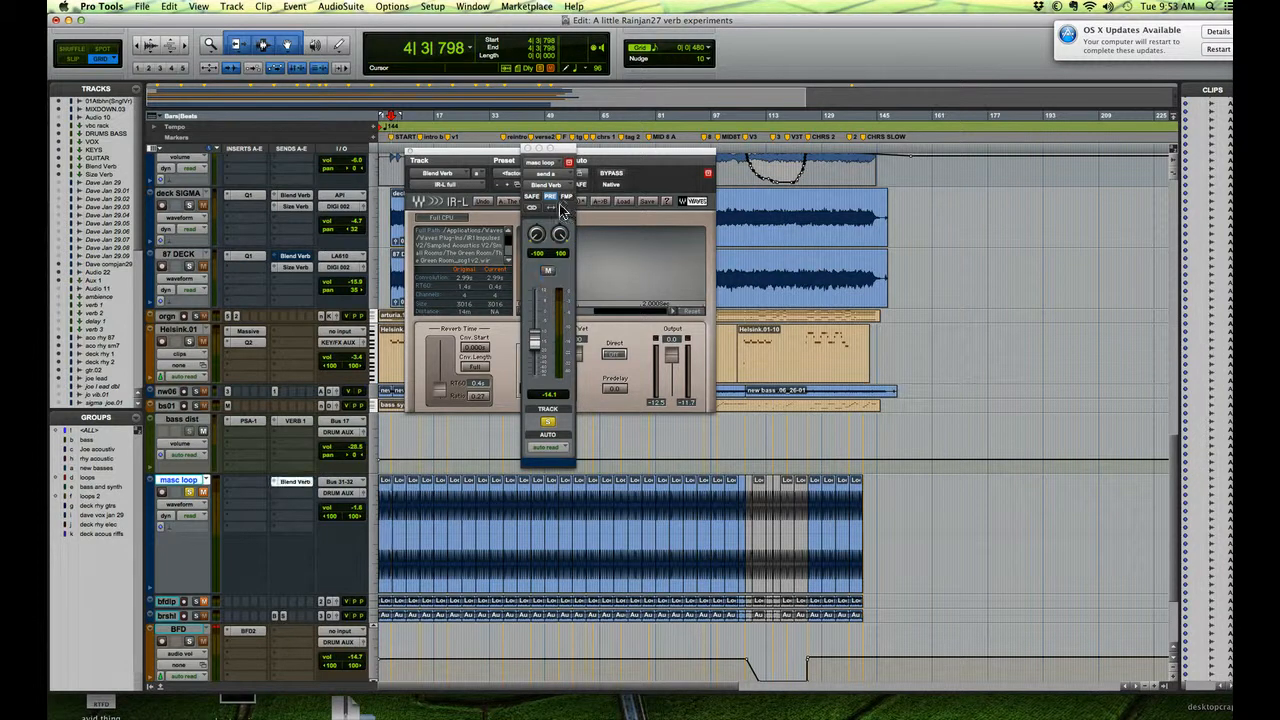
pyautogui.moveTo(531, 152); pyautogui.dragTo(738, 130)
# Play the session with the send active, audition longer IR-L reverb times, and settle on 0.4 s.
pyautogui.press('space')
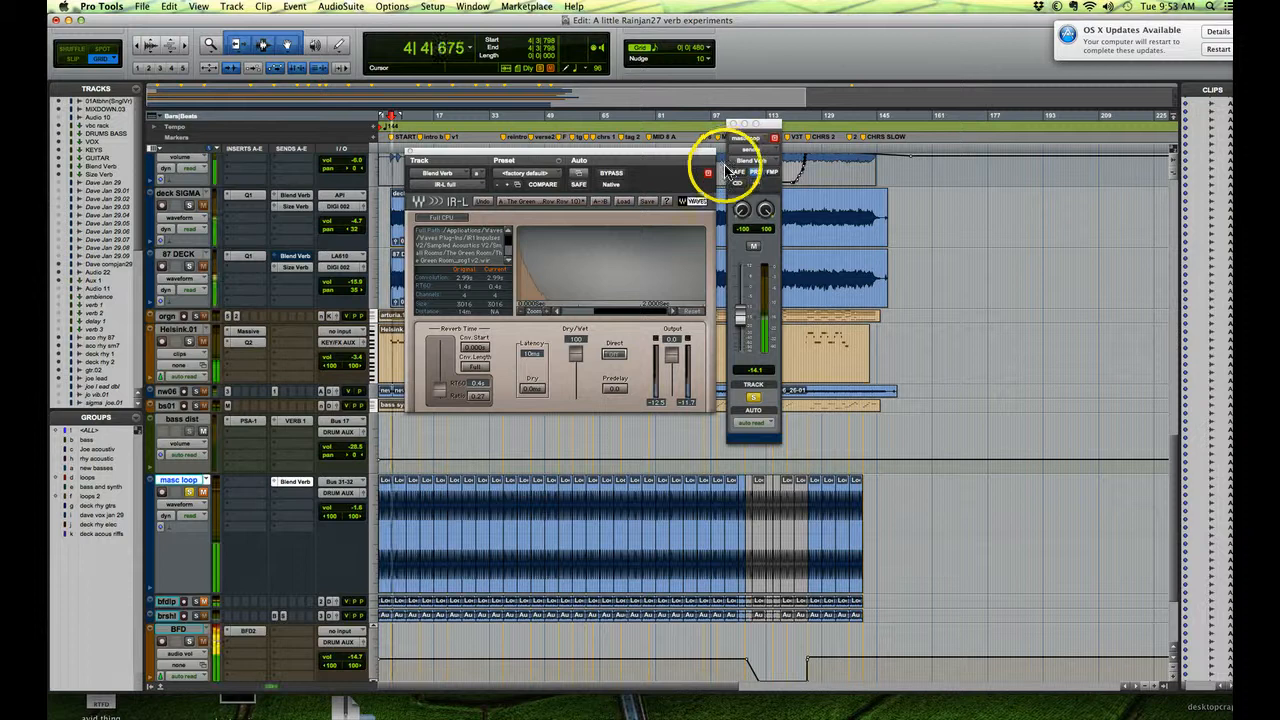
pyautogui.click(437, 393)
pyautogui.moveTo(437, 393); pyautogui.dragTo(441, 366)
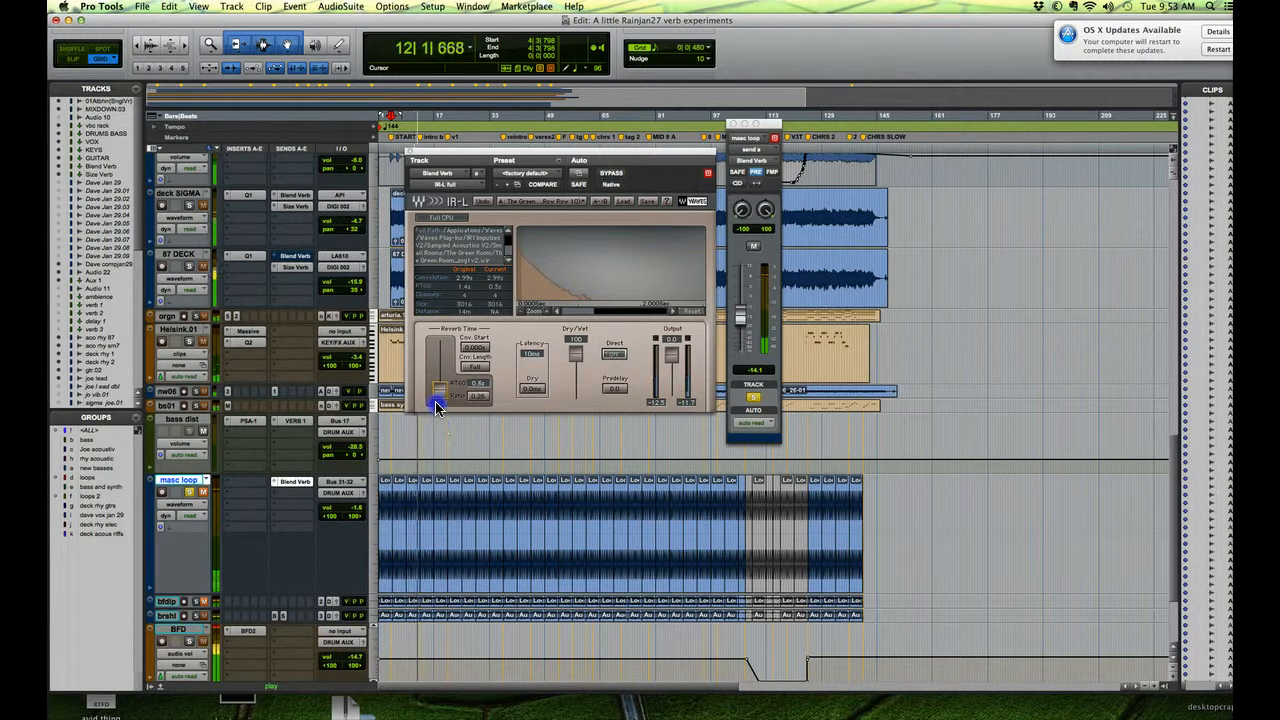
pyautogui.moveTo(436, 403); pyautogui.dragTo(436, 404)
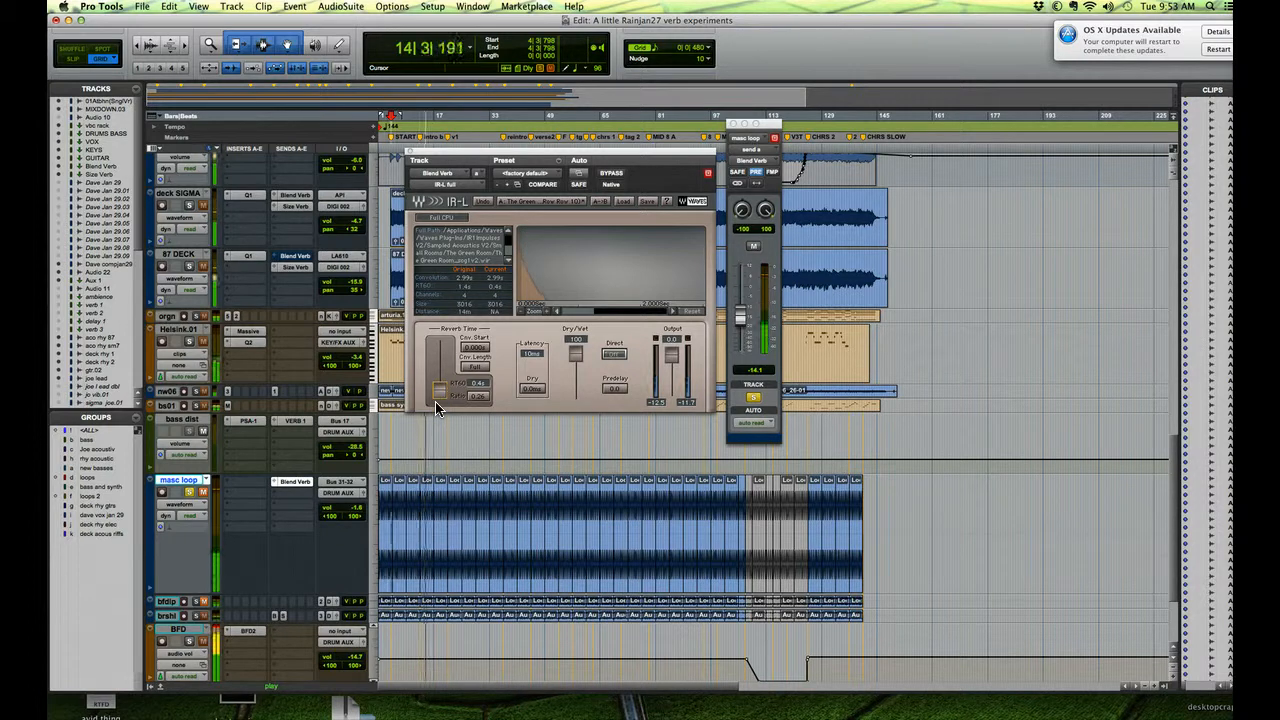
# Play the session and compare the mix with the IR-L blend reverb bypassed and active, stopping playback at the end.
pyautogui.click(440, 397)
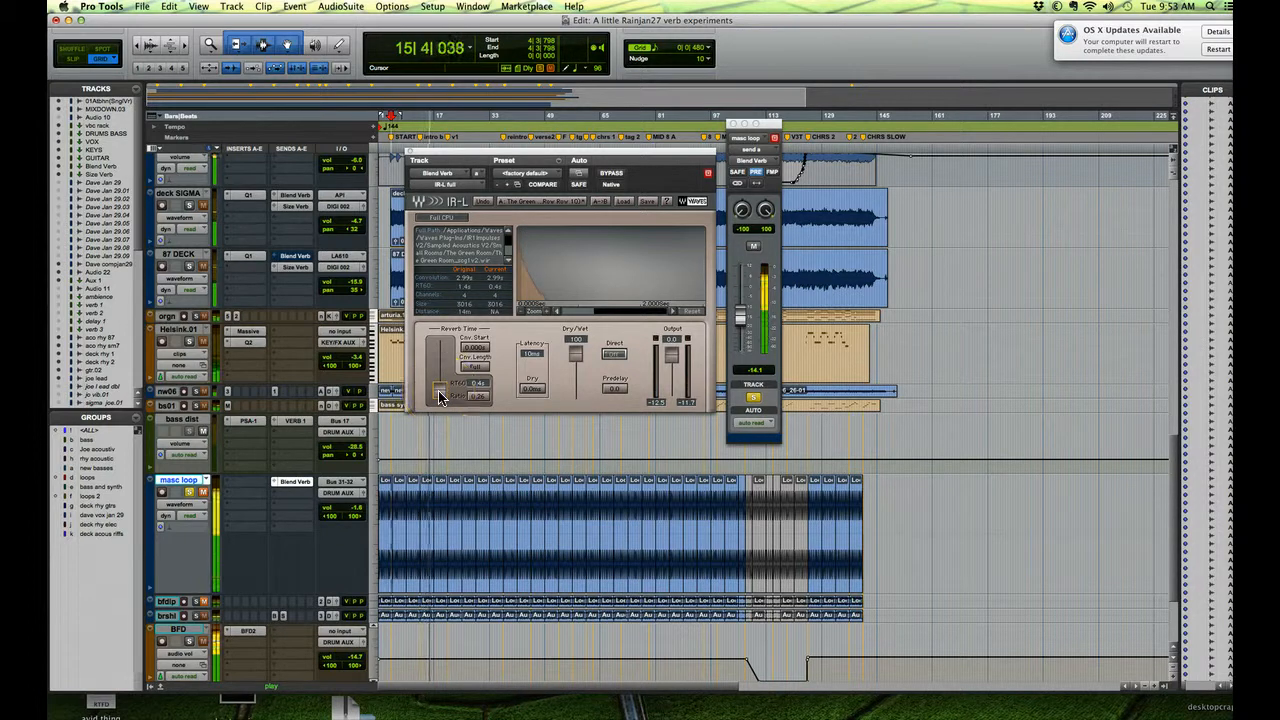
pyautogui.click(618, 233)
pyautogui.click(612, 173)
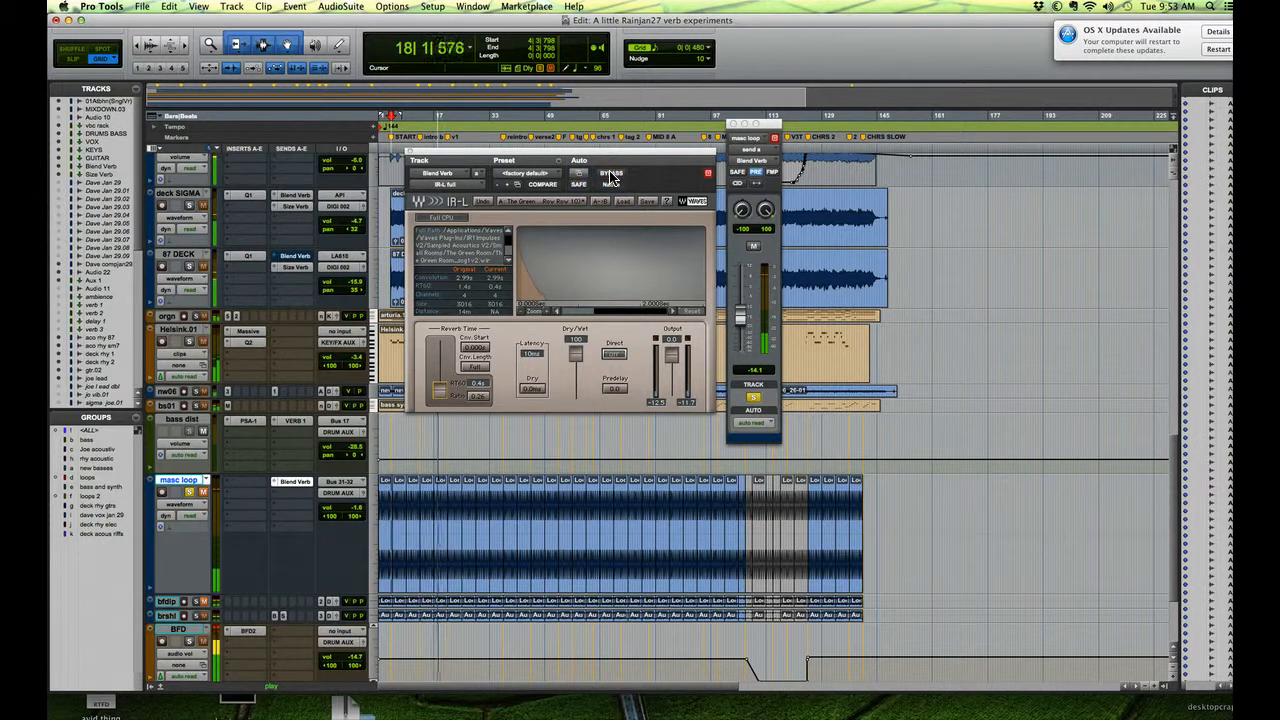
pyautogui.click(397, 437)
pyautogui.press('space')
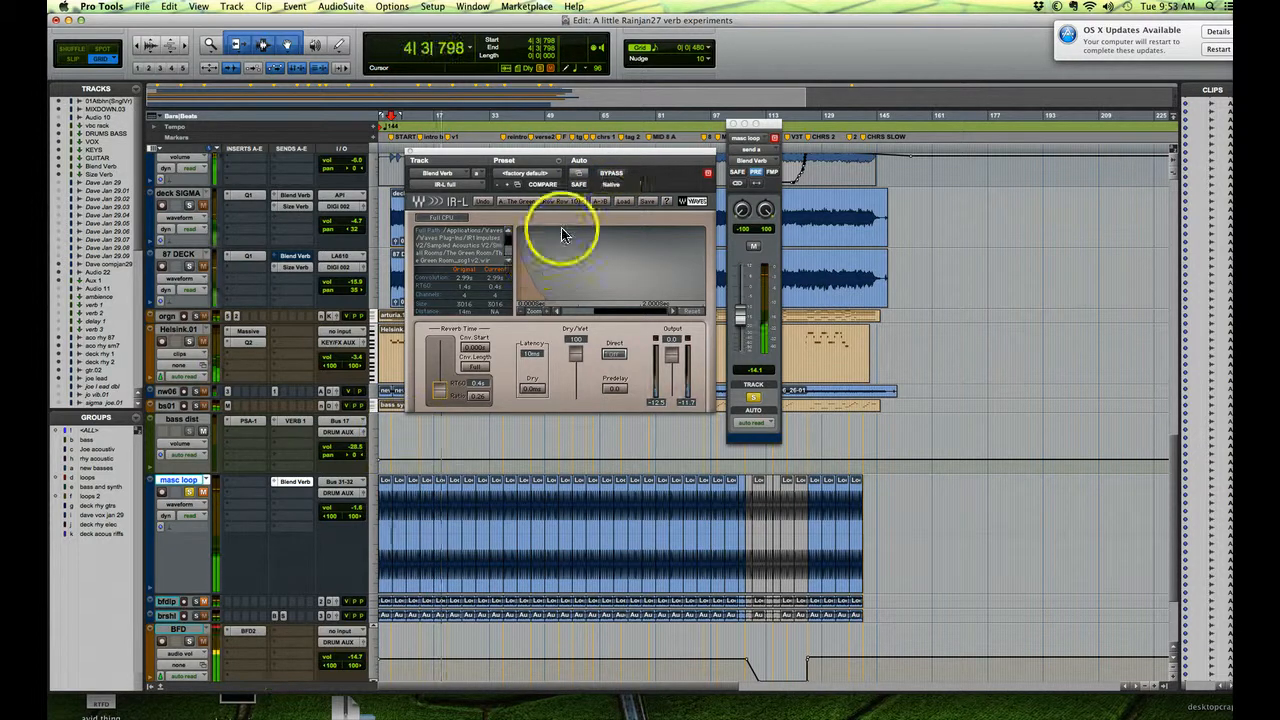
# Move the IR-L and masc loop send windows slightly lower, and replay the session to compare the reverb using bypass.
pyautogui.moveTo(614, 155); pyautogui.dragTo(594, 162)
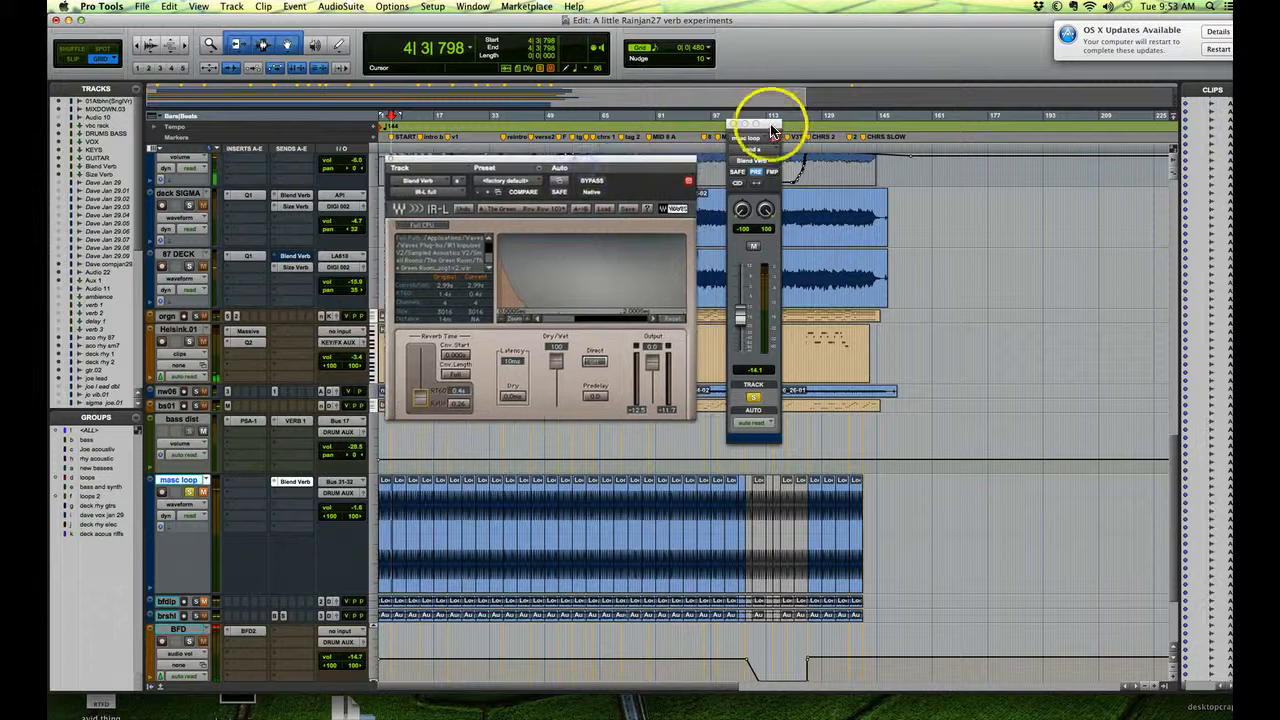
pyautogui.moveTo(766, 120)
pyautogui.mouseDown()
pyautogui.moveTo(849, 117)
pyautogui.moveTo(753, 142)
pyautogui.mouseUp()
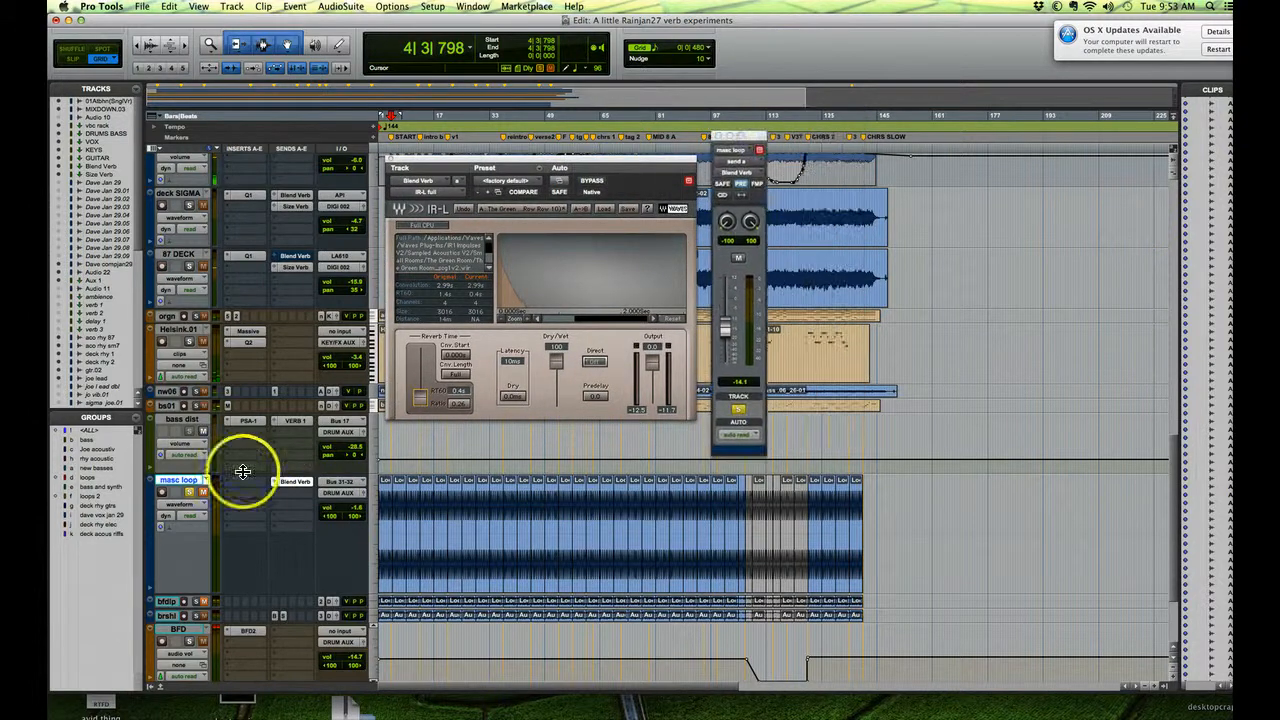
pyautogui.click(192, 494)
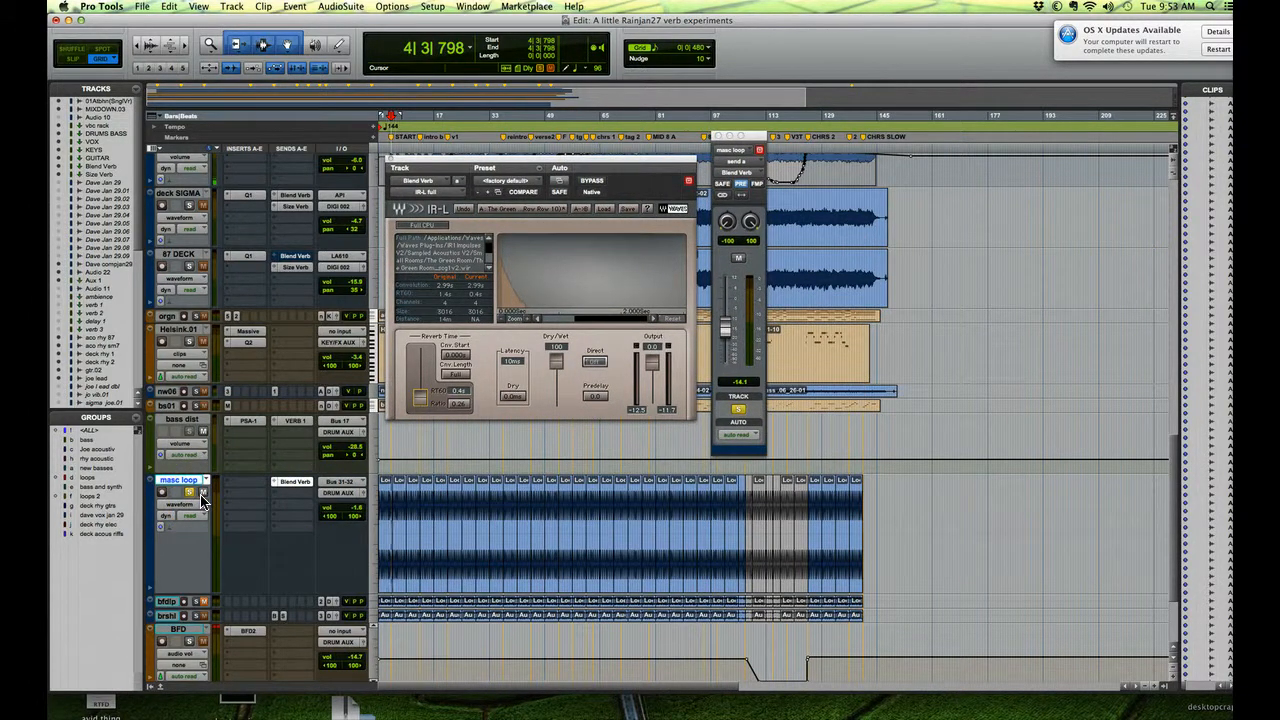
pyautogui.press('space')
pyautogui.moveTo(480, 290); pyautogui.dragTo(519, 281)
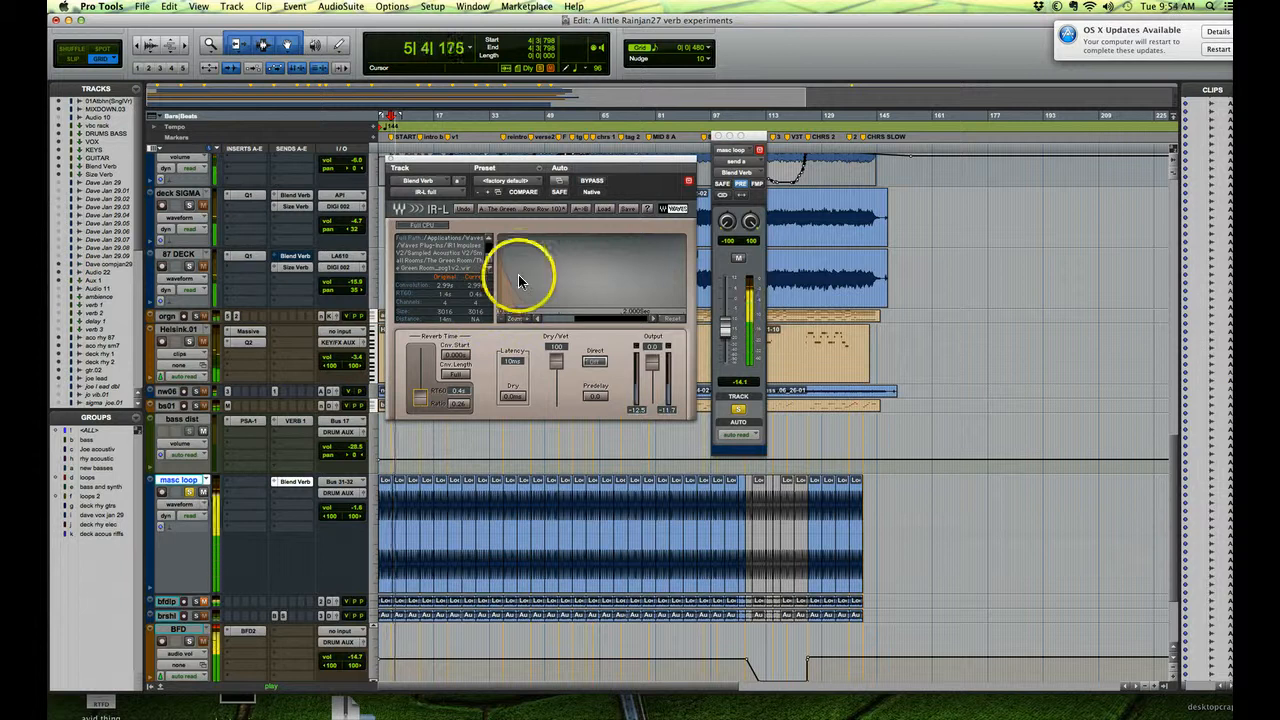
pyautogui.click(592, 183)
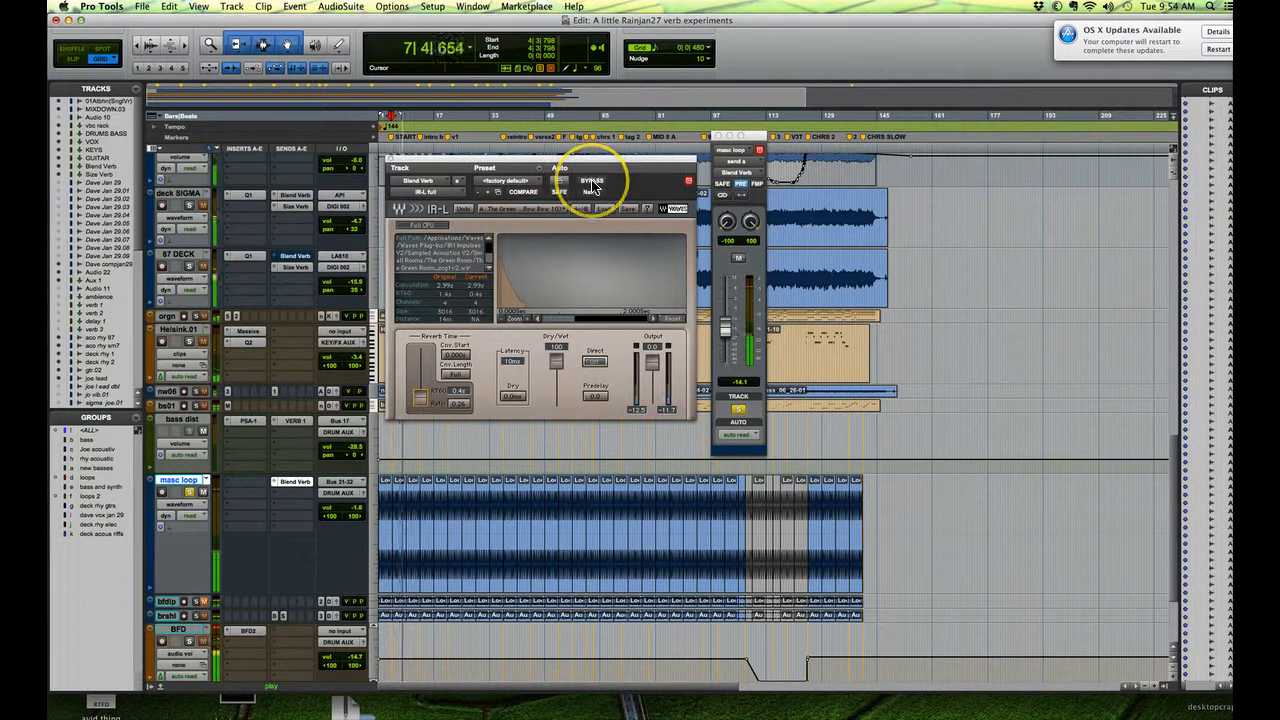
# Solo the Blend Verb aux track and toggle its mute to check the reverb return during playback, leaving it unmuted.
pyautogui.moveTo(1171, 486); pyautogui.dragTo(1163, 297)
pyautogui.scroll(2, 1162, 350)
pyautogui.scroll(3, 1176, 388)
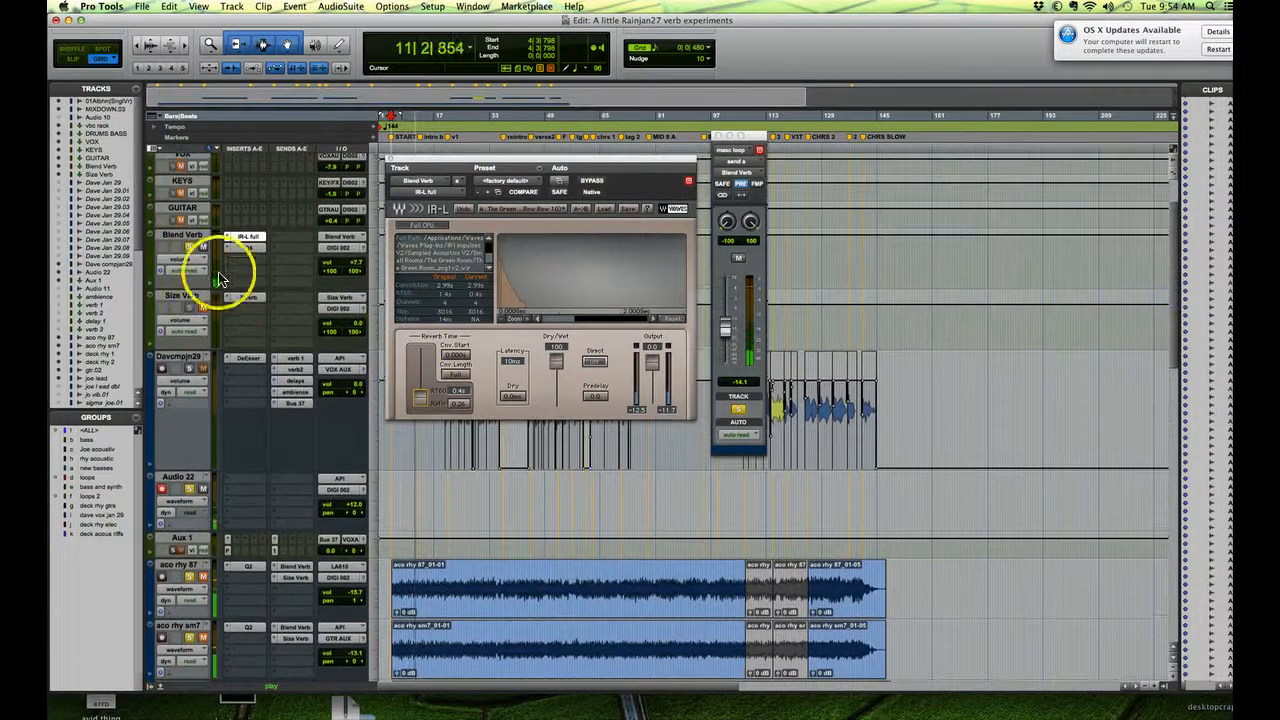
pyautogui.click(191, 247)
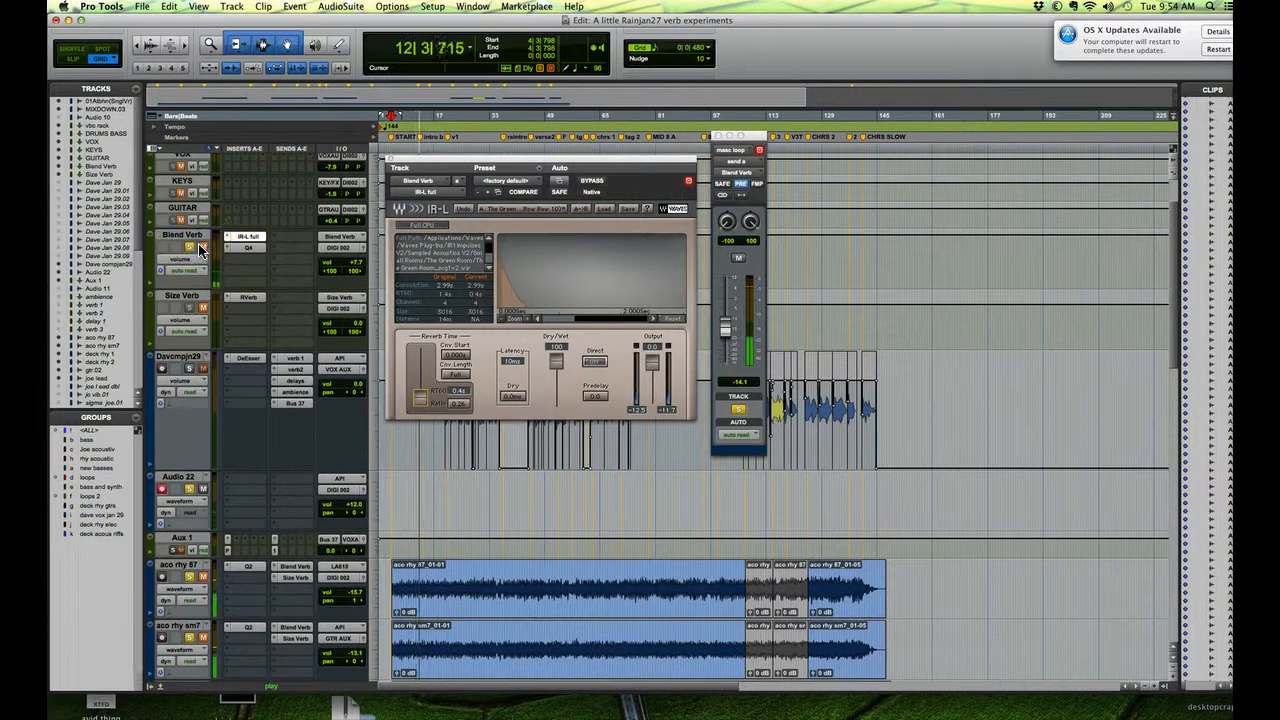
pyautogui.click(202, 248)
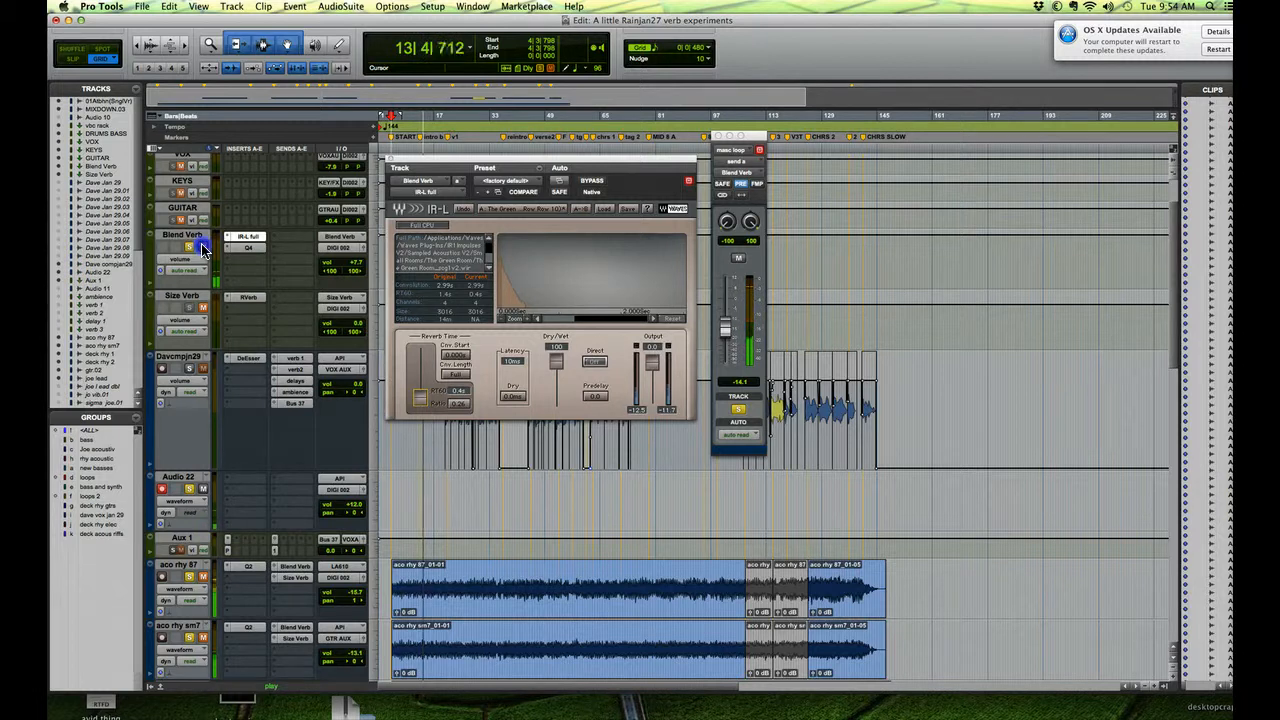
# Switch the masc loop's Blend Verb send to post-fader, lower its level to about -31 dB, and stop playback.
pyautogui.click(740, 183)
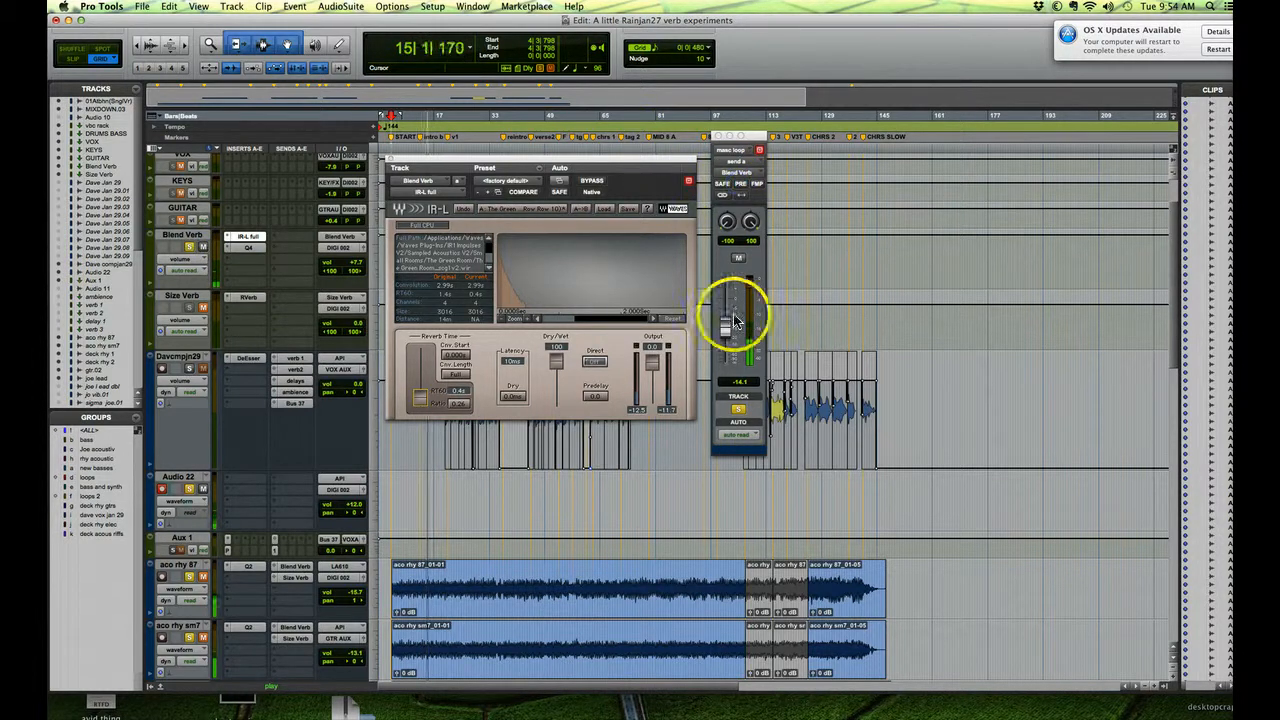
pyautogui.click(726, 331)
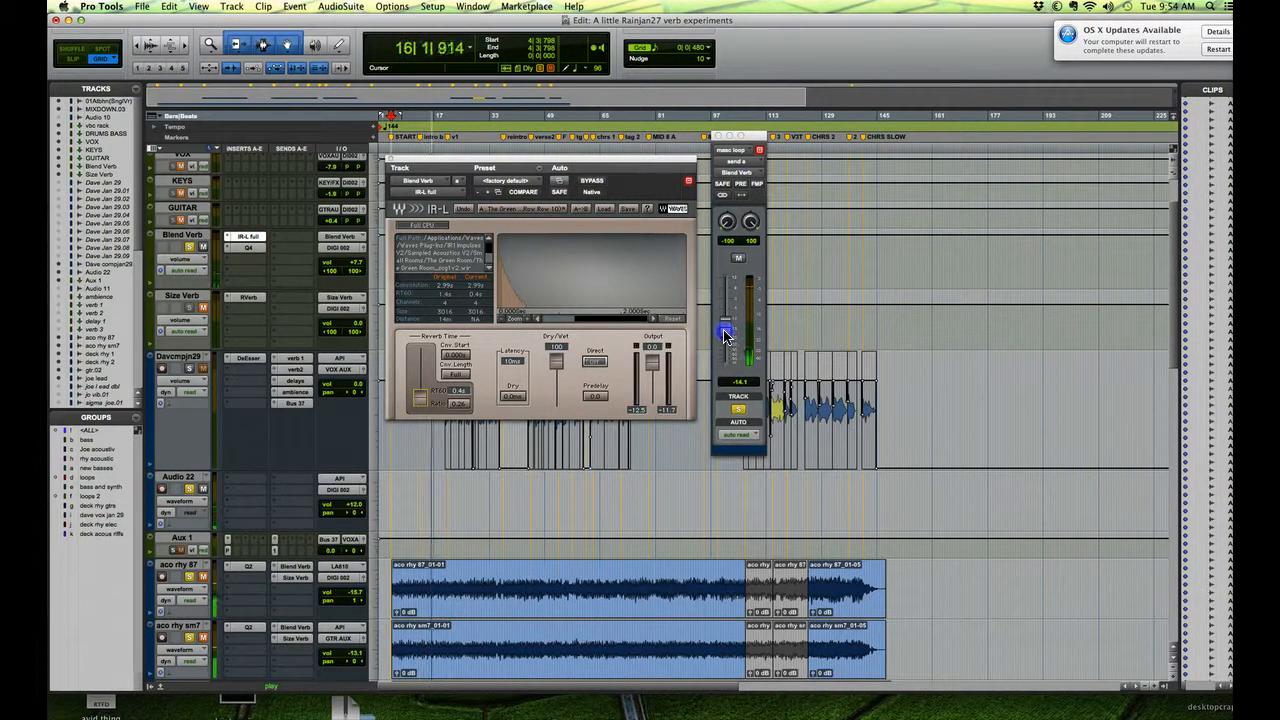
pyautogui.moveTo(726, 335); pyautogui.dragTo(726, 357)
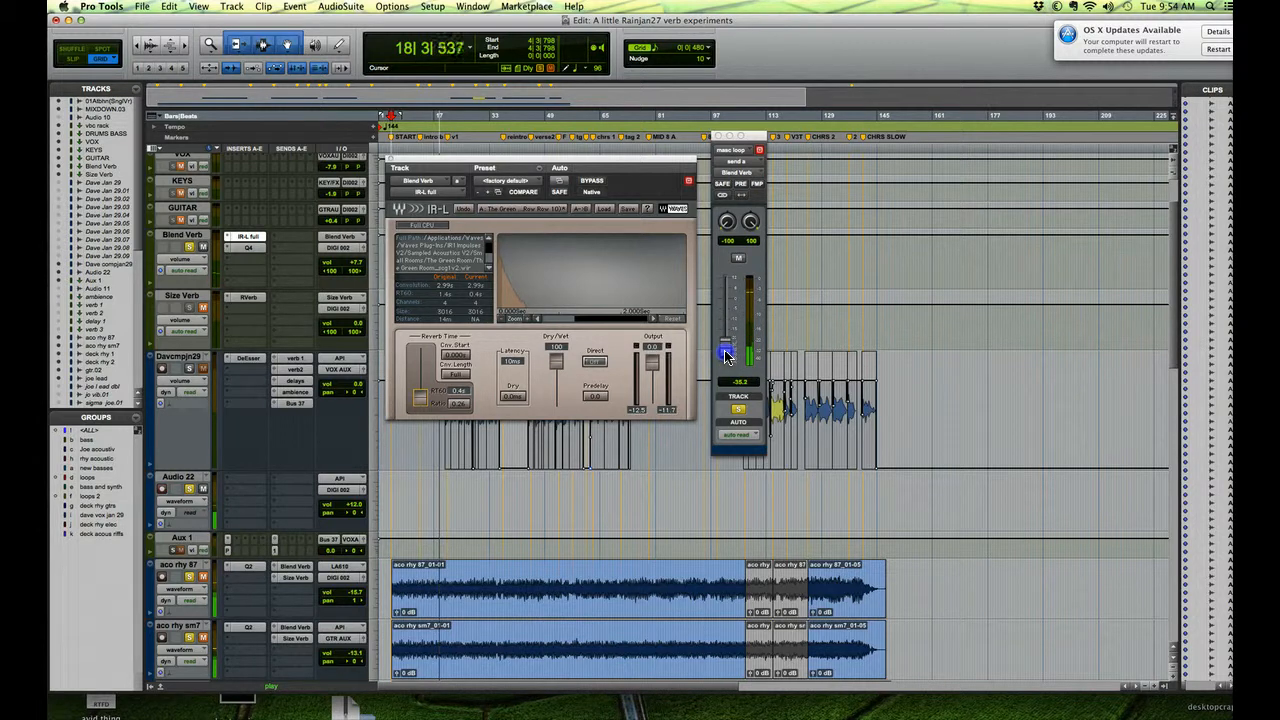
pyautogui.moveTo(726, 355)
pyautogui.mouseDown()
pyautogui.moveTo(729, 294)
pyautogui.moveTo(734, 355)
pyautogui.mouseUp()
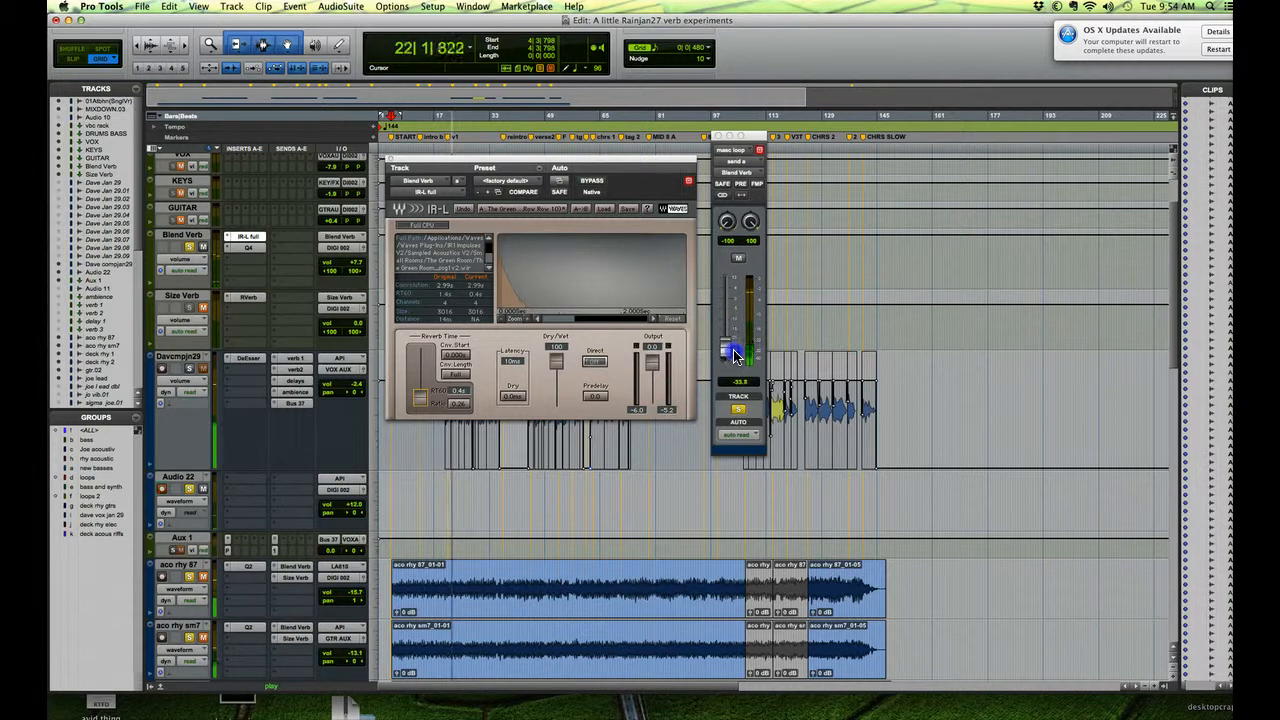
pyautogui.press('space')
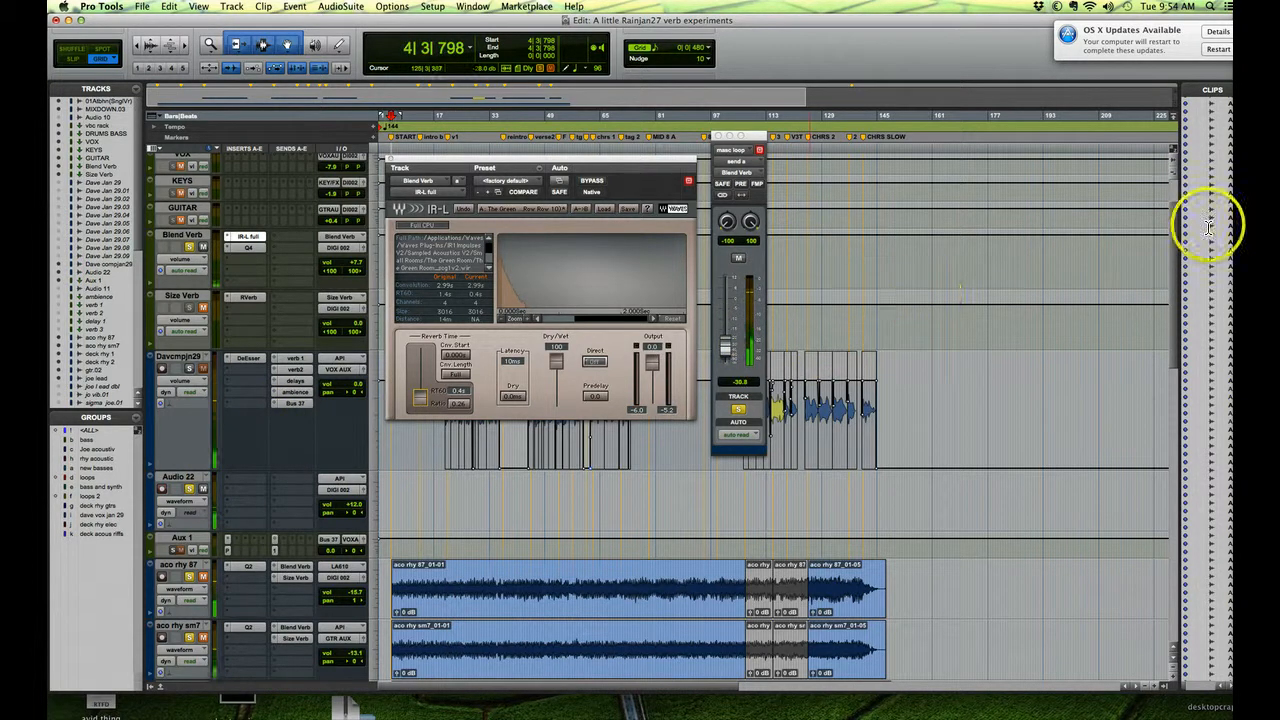
# Solo the deck SIGMA and 87 DECK guitar tracks and mute deck SIGMA's Blend Verb send alongside 87 DECK's.
pyautogui.scroll(1, 1174, 255)
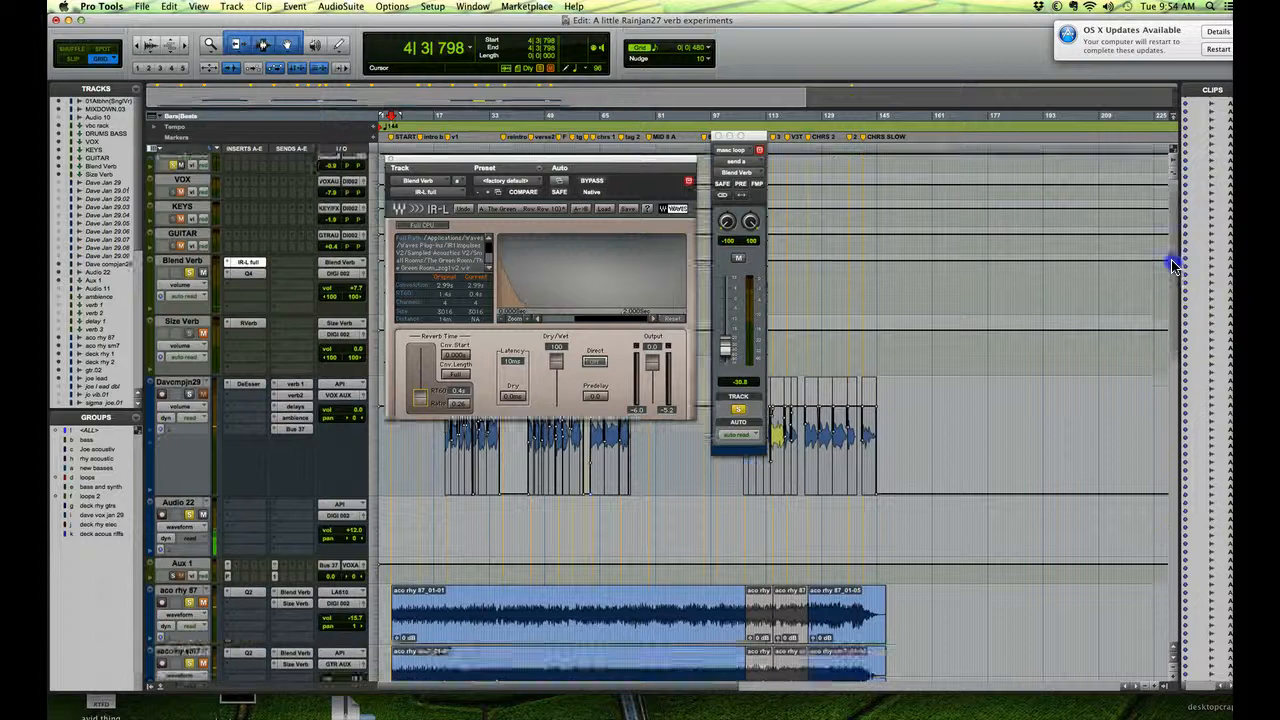
pyautogui.moveTo(1174, 265); pyautogui.dragTo(1174, 462)
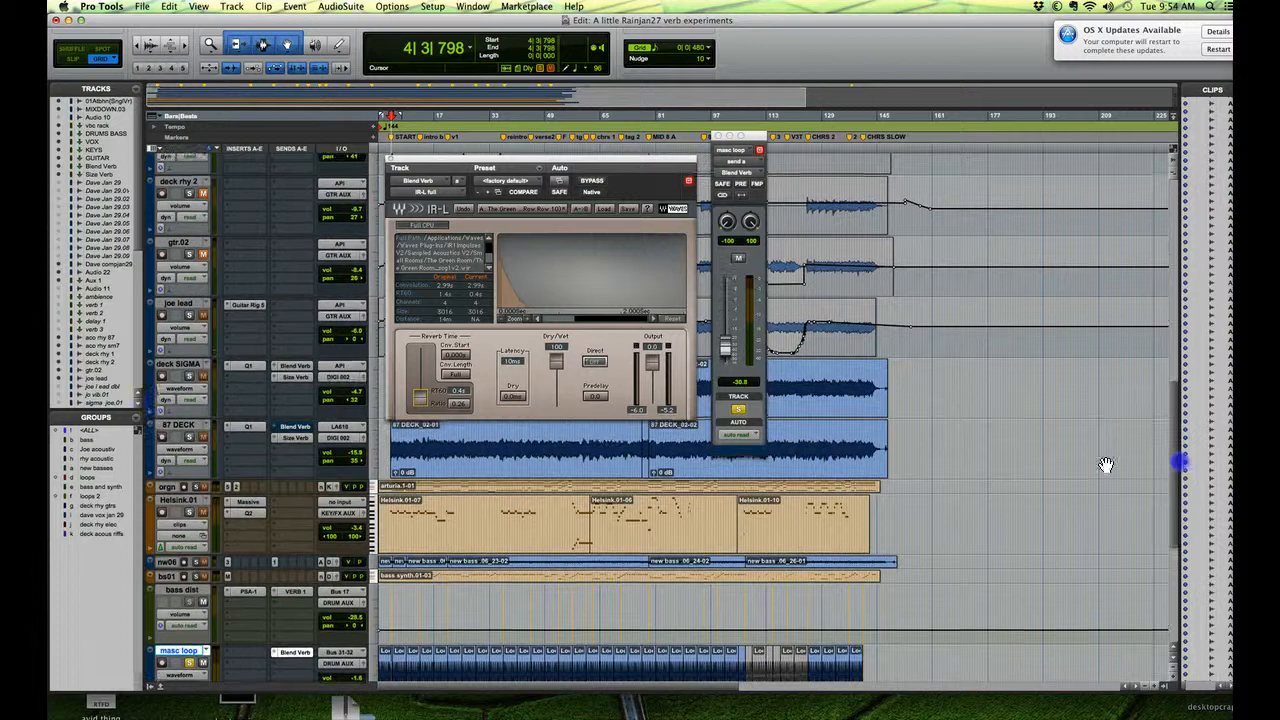
pyautogui.click(189, 374)
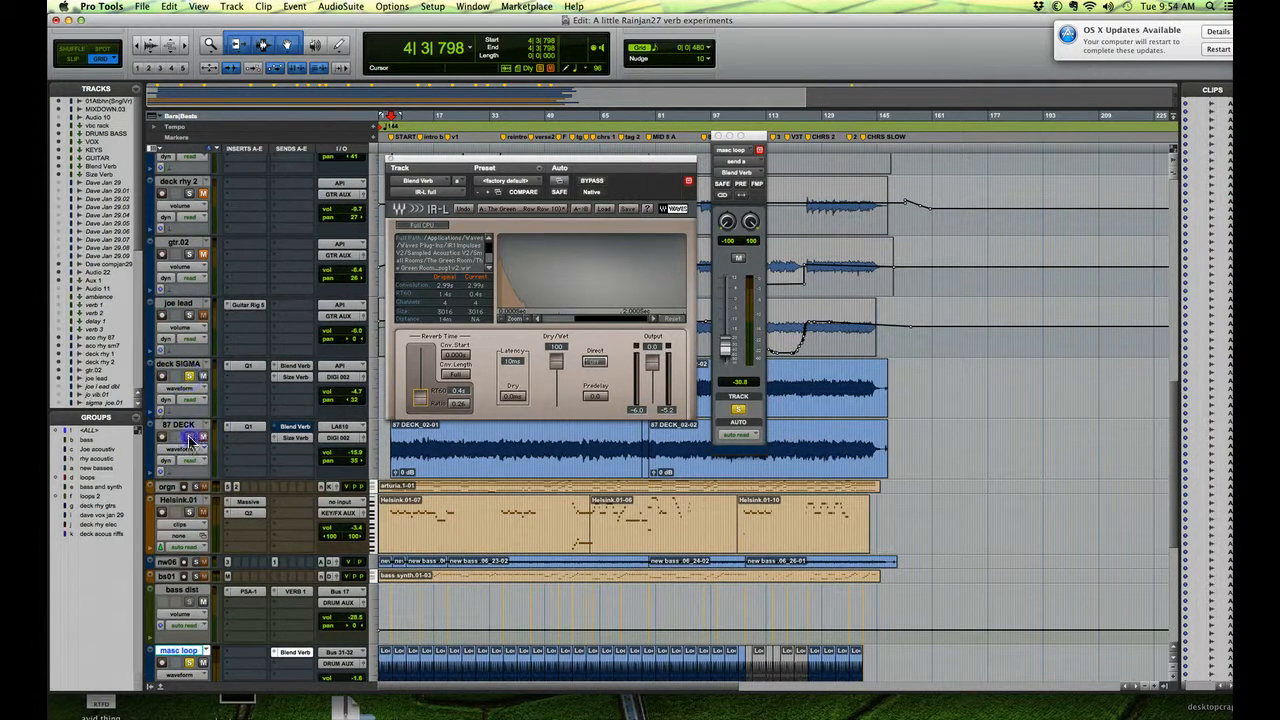
pyautogui.moveTo(296, 426); pyautogui.dragTo(291, 368)
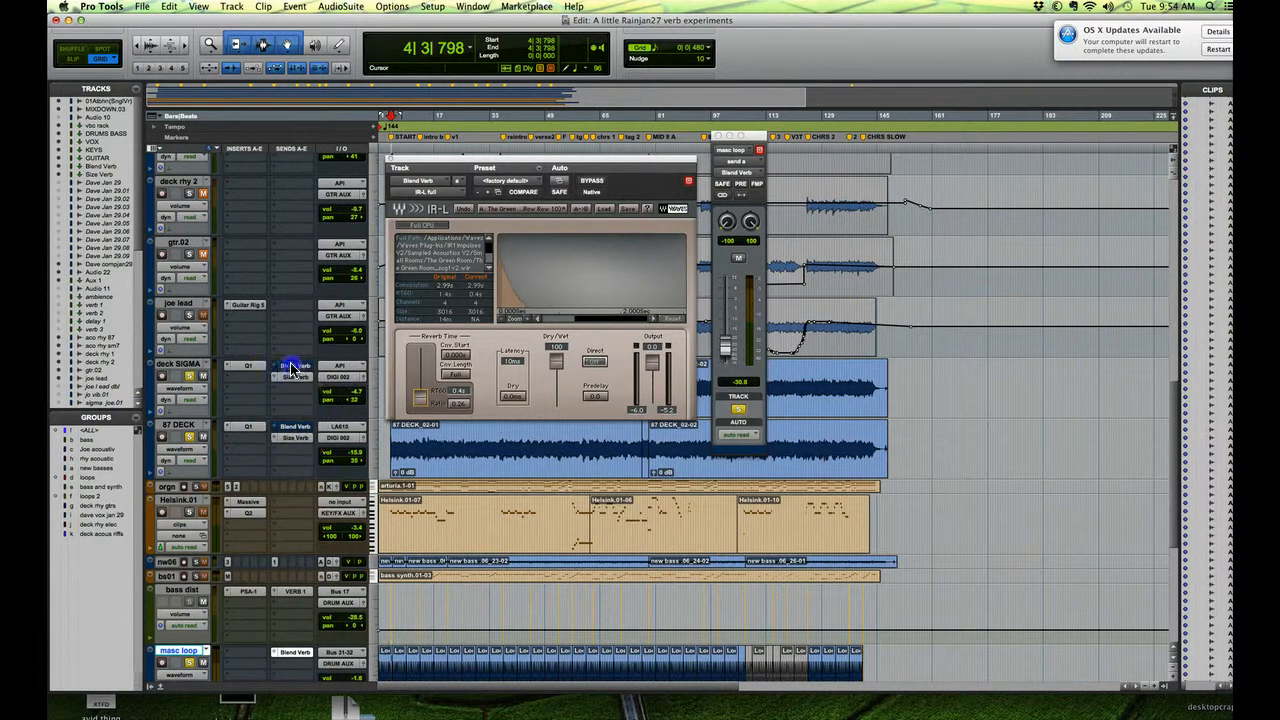
# Play the soloed tracks and raise the masc loop's Blend Verb send to about -15.4 dB with the deck guitar sends muted.
pyautogui.press('space')
pyautogui.moveTo(385, 352); pyautogui.dragTo(727, 336)
pyautogui.click(296, 367)
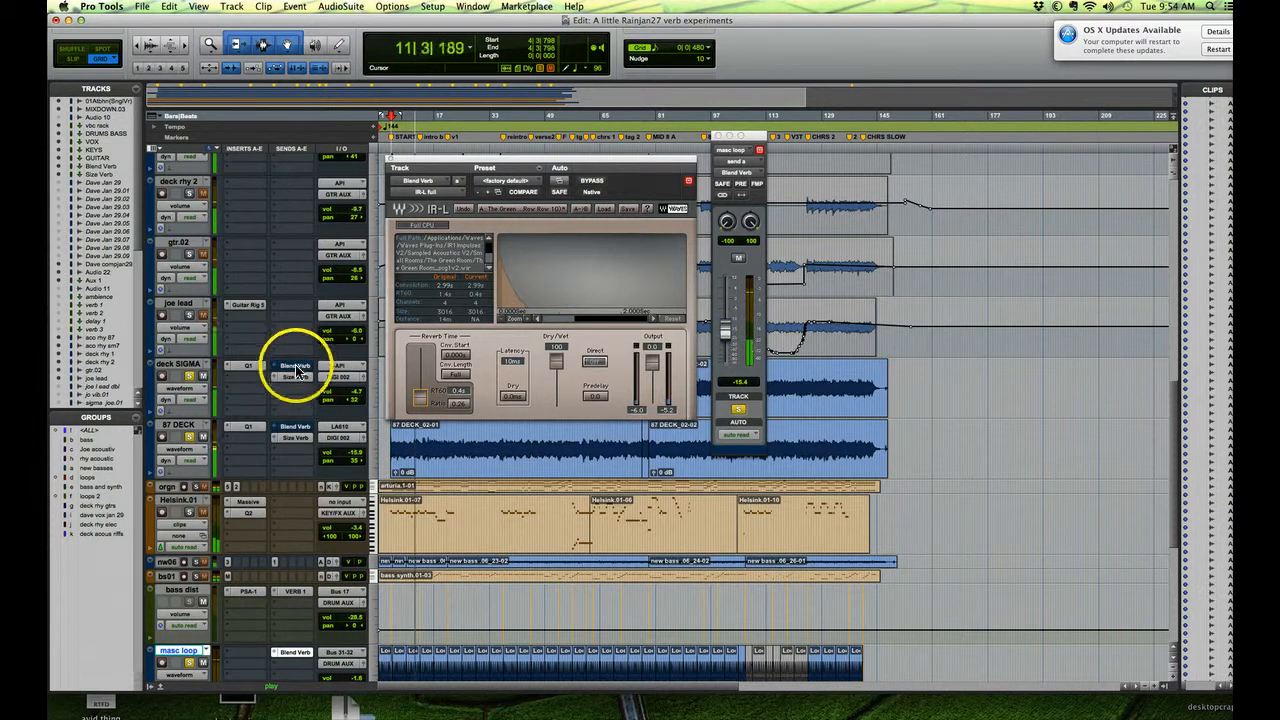
pyautogui.moveTo(606, 346); pyautogui.dragTo(726, 320)
# Unmute the Blend Verb sends on deck SIGMA and 87 DECK, audition them with 87 DECK's send controls open, and stop playback.
pyautogui.click(290, 366)
pyautogui.click(293, 426)
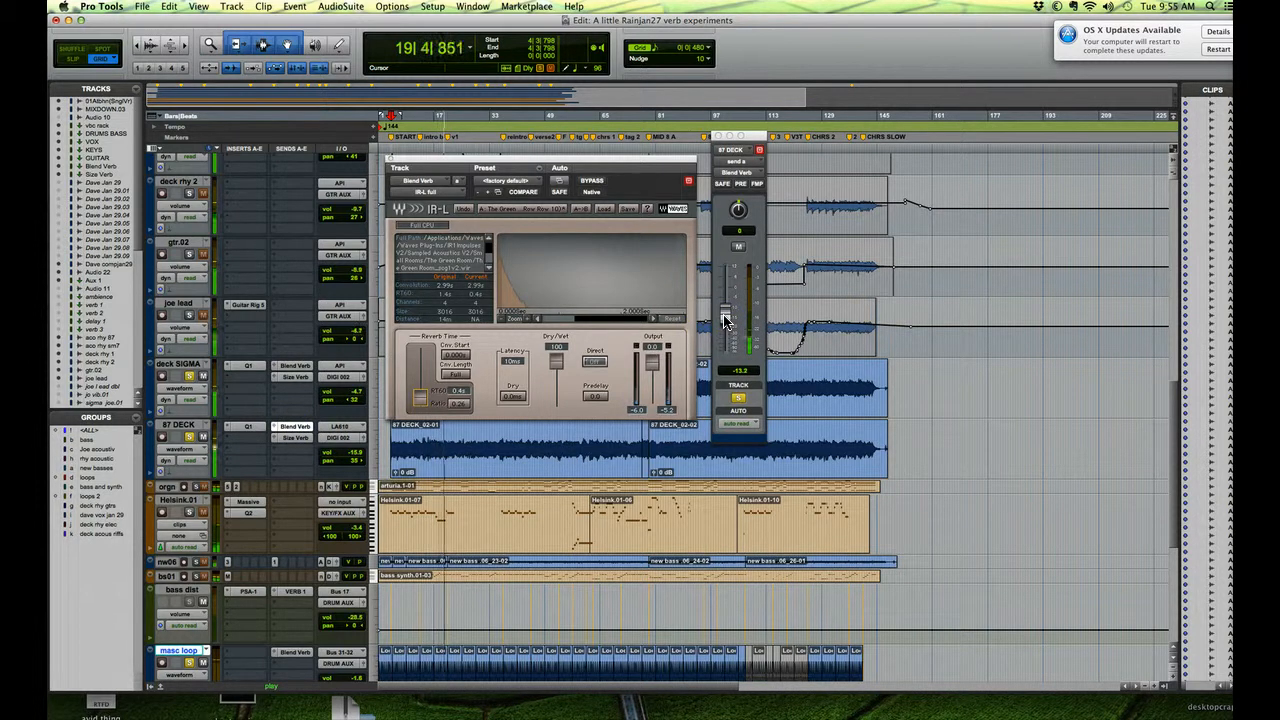
pyautogui.press('space')
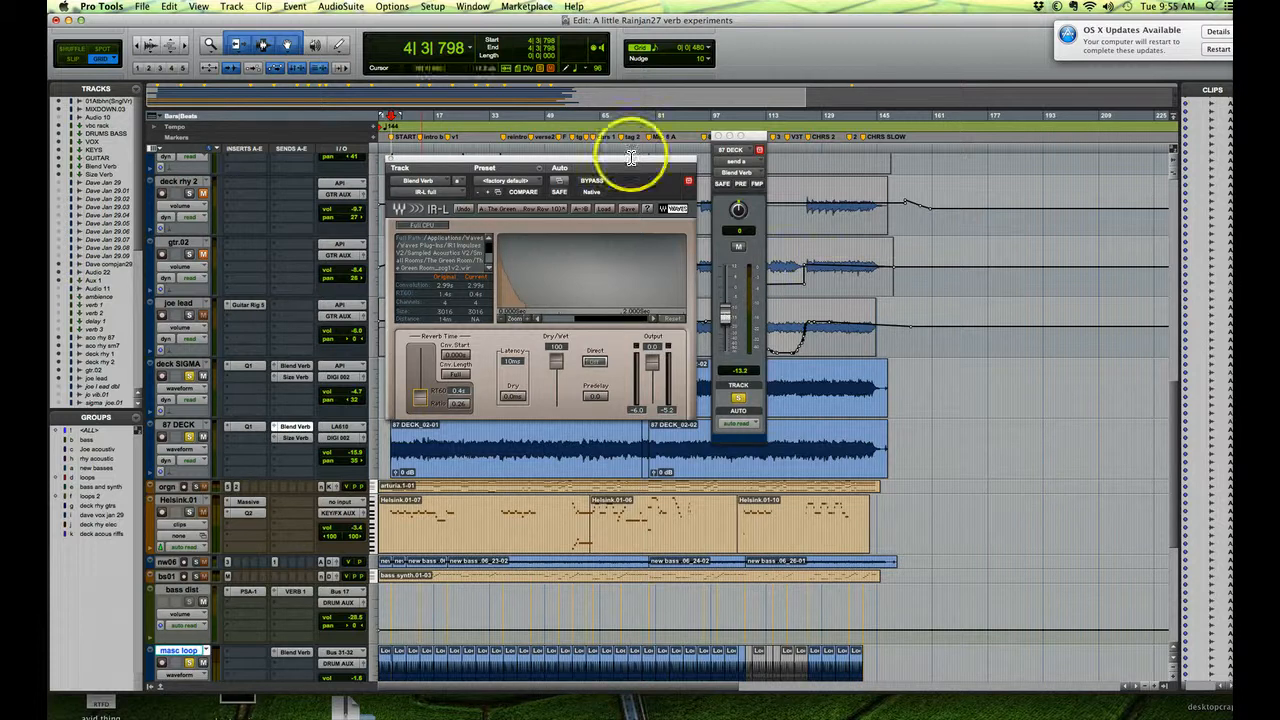
pyautogui.moveTo(632, 158); pyautogui.dragTo(560, 190)
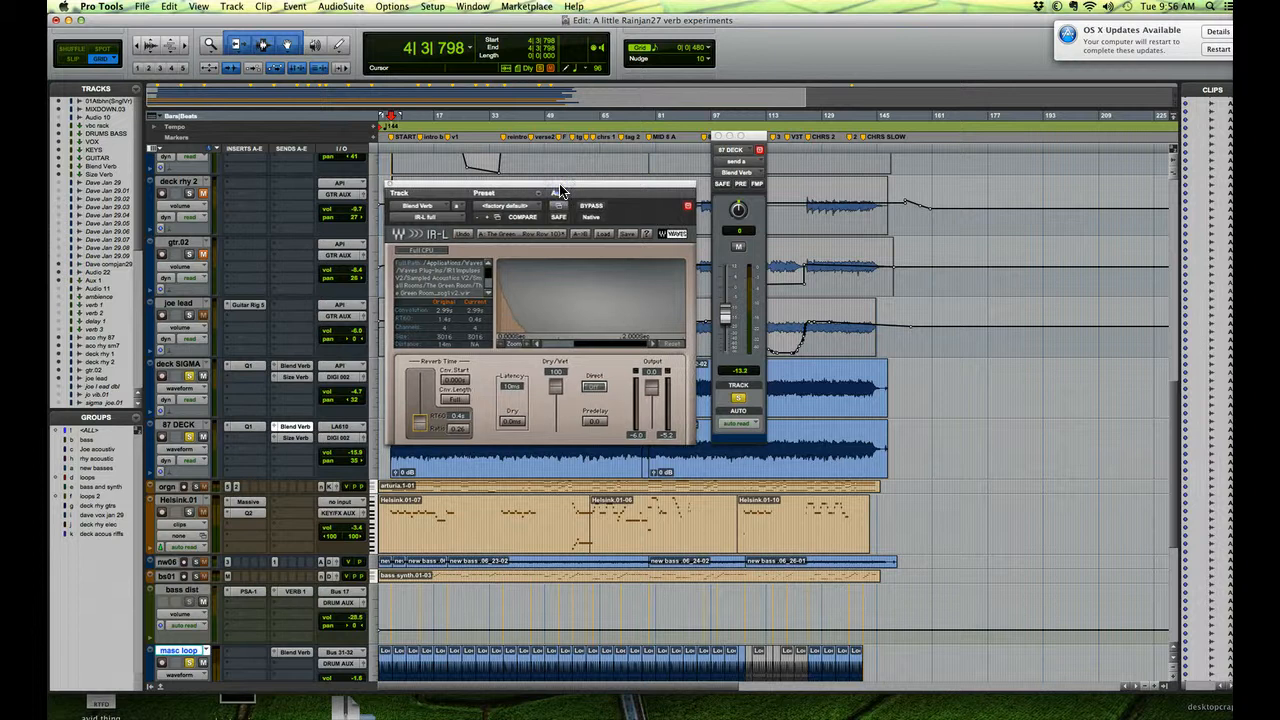